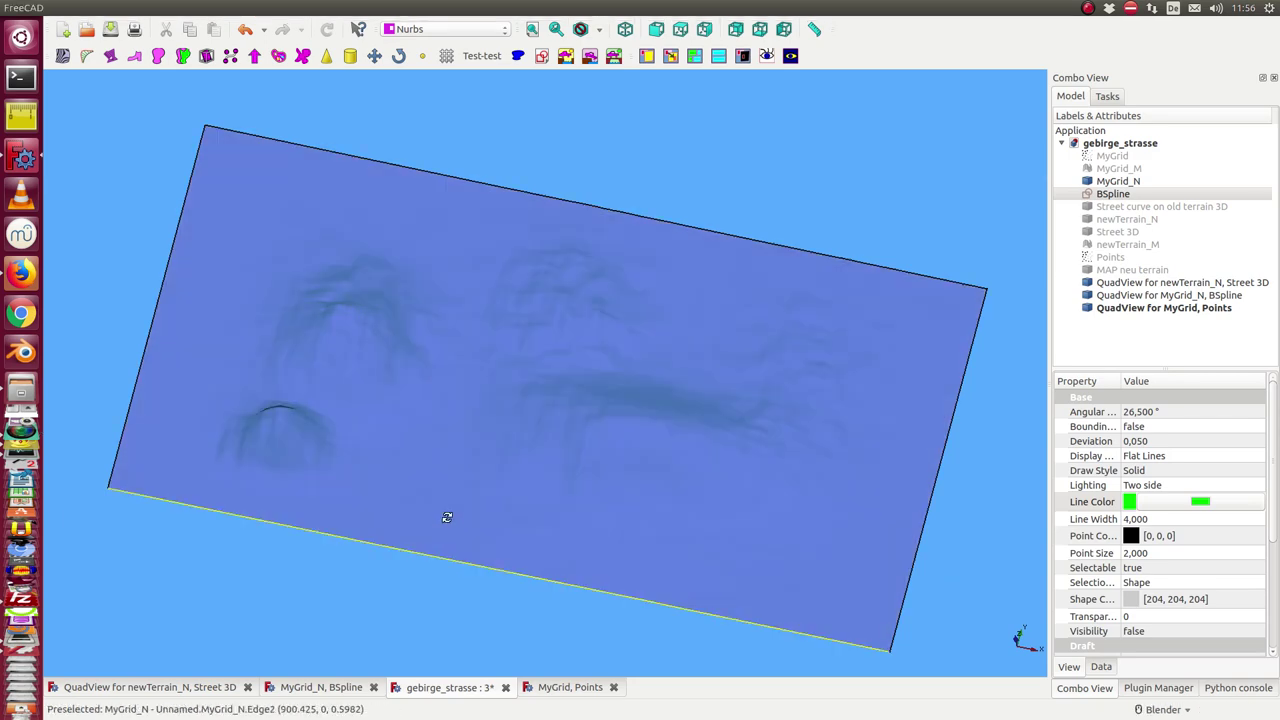
Step: Reveal the hidden green BSpline street curve on the MyGrid_N terrain and orbit to a low view
{"action": "mouse_move", "coordinate": [447, 517]}
{"action": "left_mouse_down"}
{"action": "mouse_move", "coordinate": [420, 437]}
{"action": "mouse_move", "coordinate": [471, 509]}
{"action": "mouse_move", "coordinate": [193, 516]}
{"action": "left_mouse_up"}
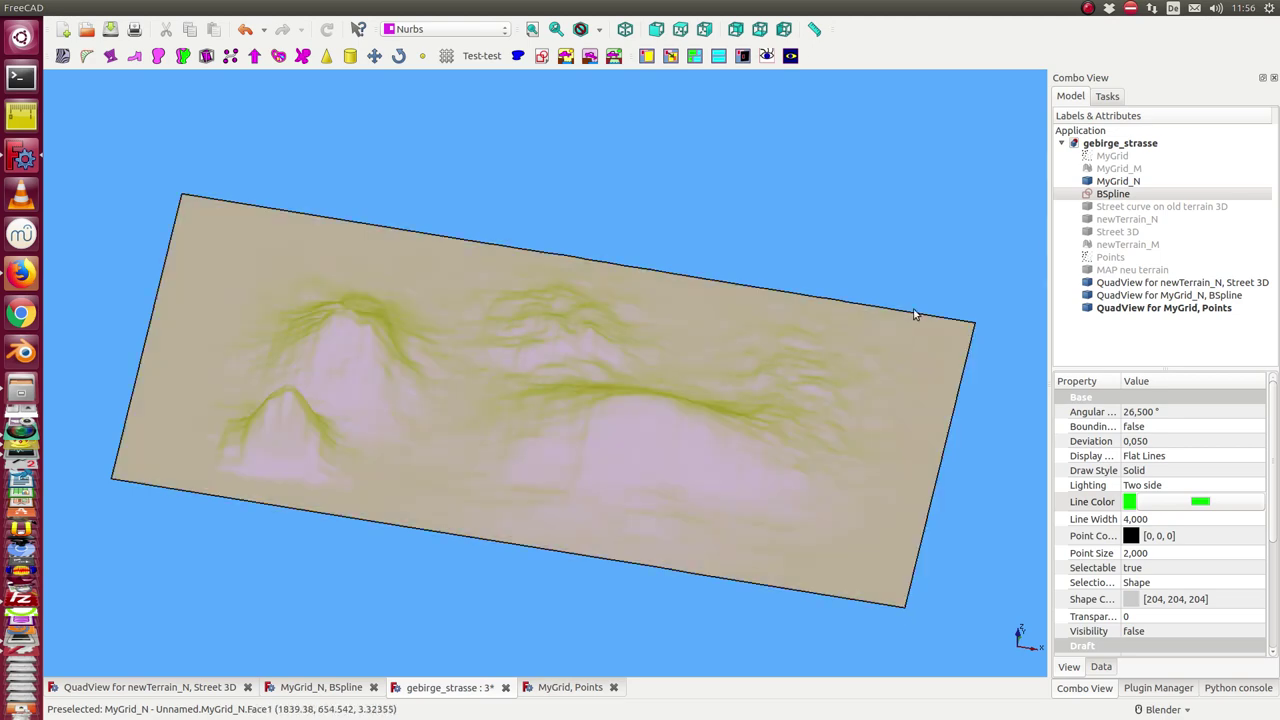
{"action": "mouse_move", "coordinate": [422, 536]}
{"action": "left_mouse_down"}
{"action": "mouse_move", "coordinate": [455, 492]}
{"action": "mouse_move", "coordinate": [457, 512]}
{"action": "mouse_move", "coordinate": [422, 518]}
{"action": "left_mouse_up"}
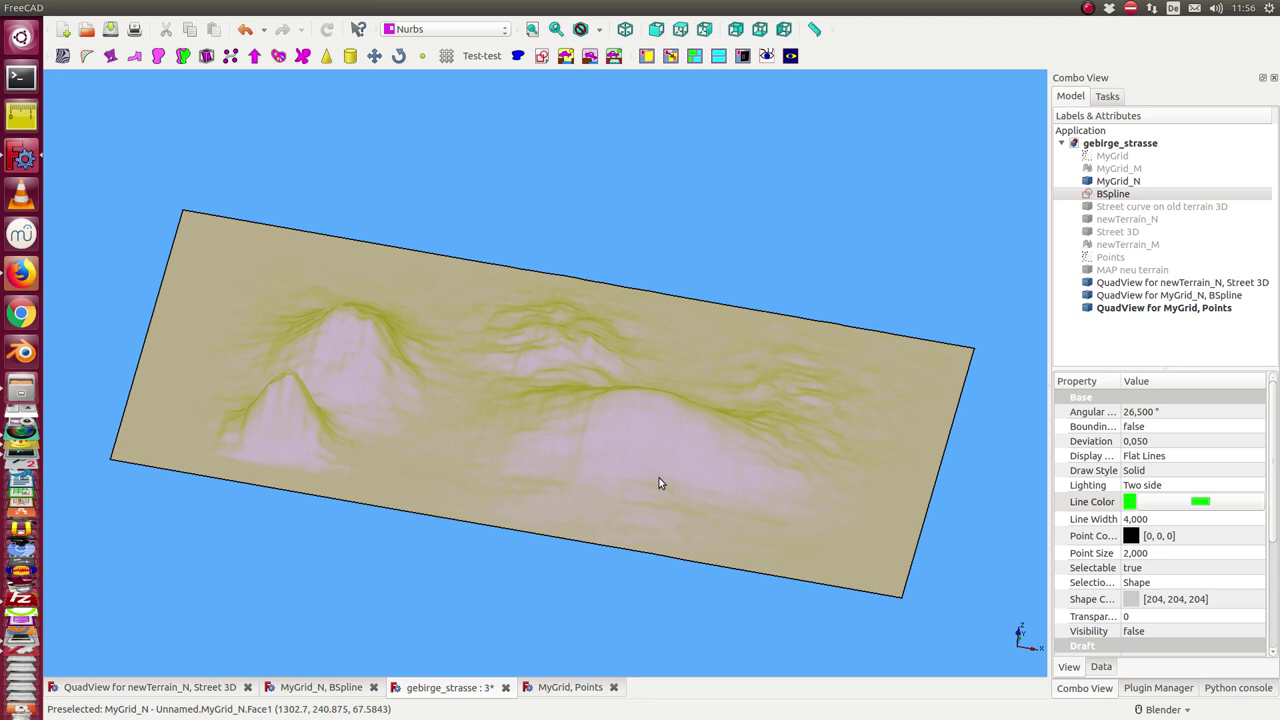
{"action": "left_click_drag", "start_coordinate": [658, 483], "coordinate": [420, 609]}
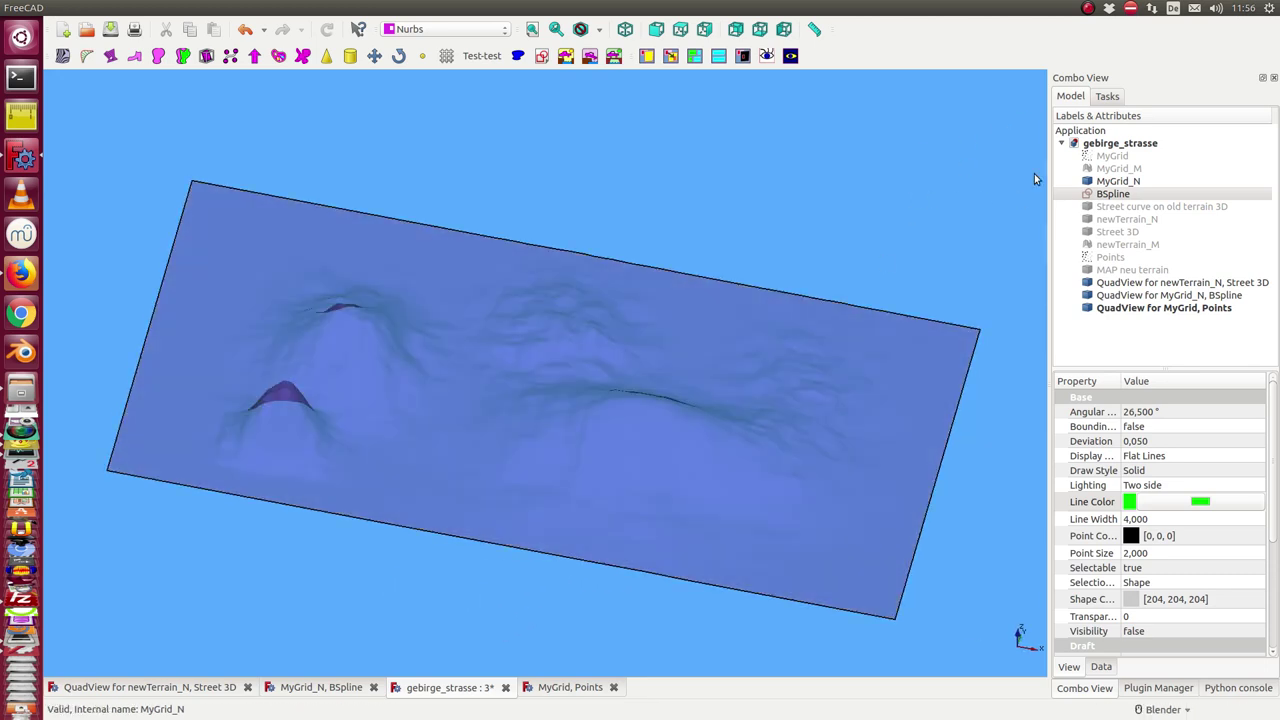
{"action": "left_click", "coordinate": [1118, 195]}
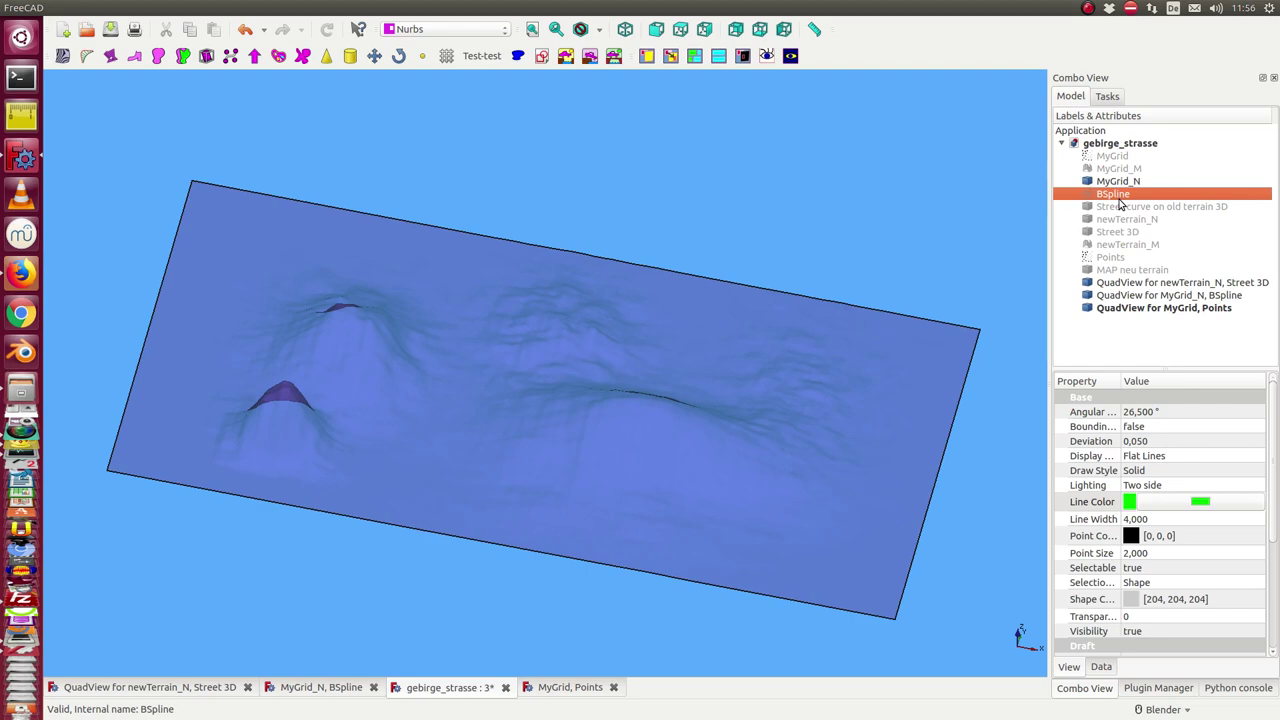
{"action": "key", "text": "space"}
{"action": "left_click_drag", "start_coordinate": [429, 589], "coordinate": [606, 609]}
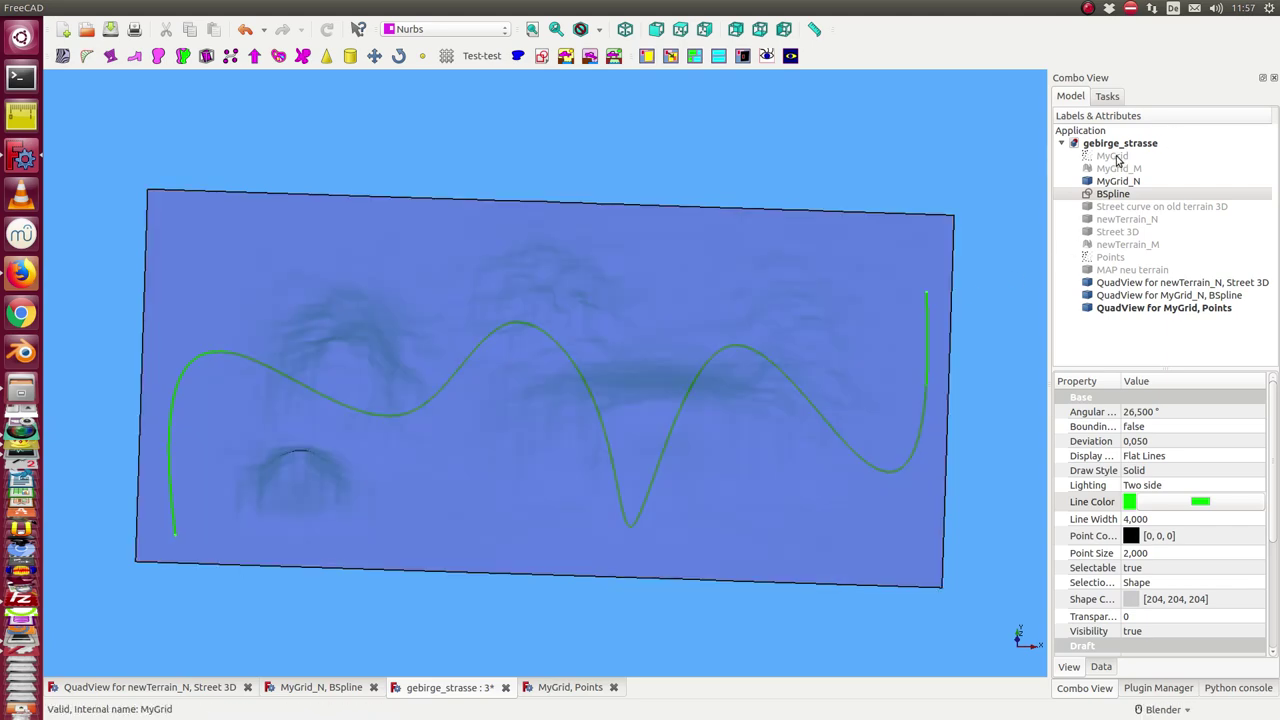
Step: Make the MyGrid point grid visible over the terrain and orbit around it from the side
{"action": "left_click", "coordinate": [1117, 158]}
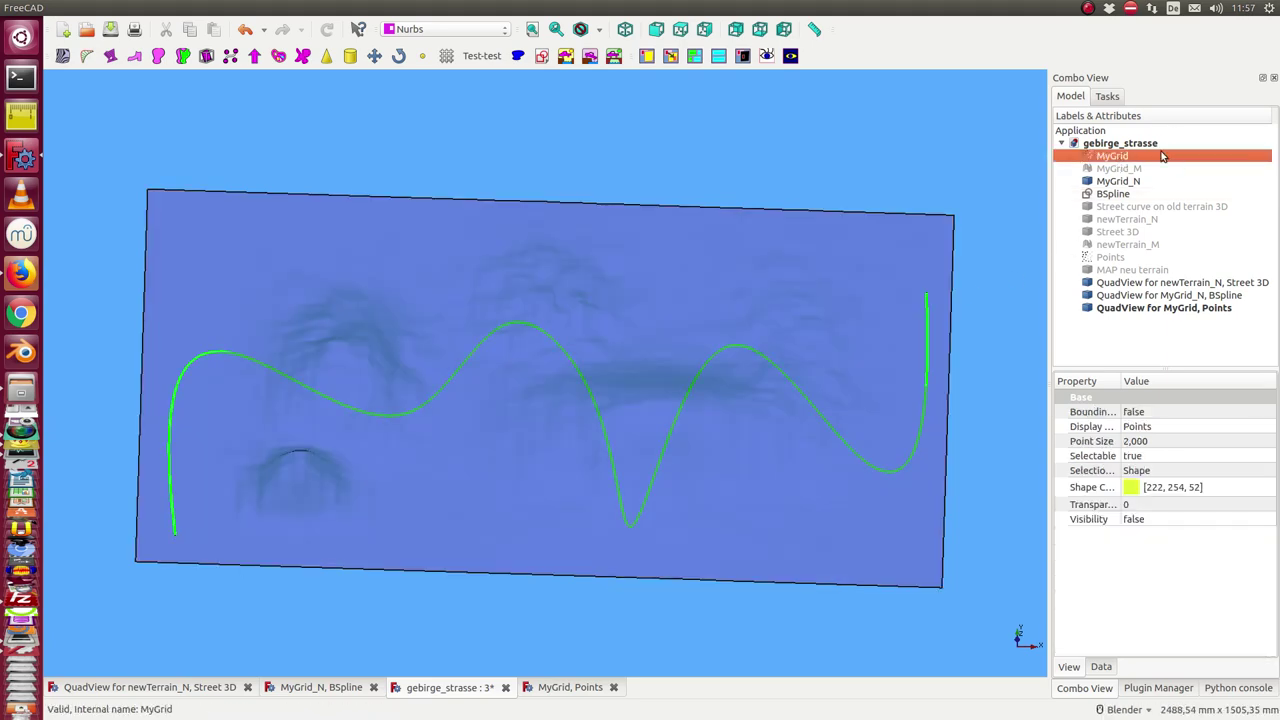
{"action": "key", "text": "space"}
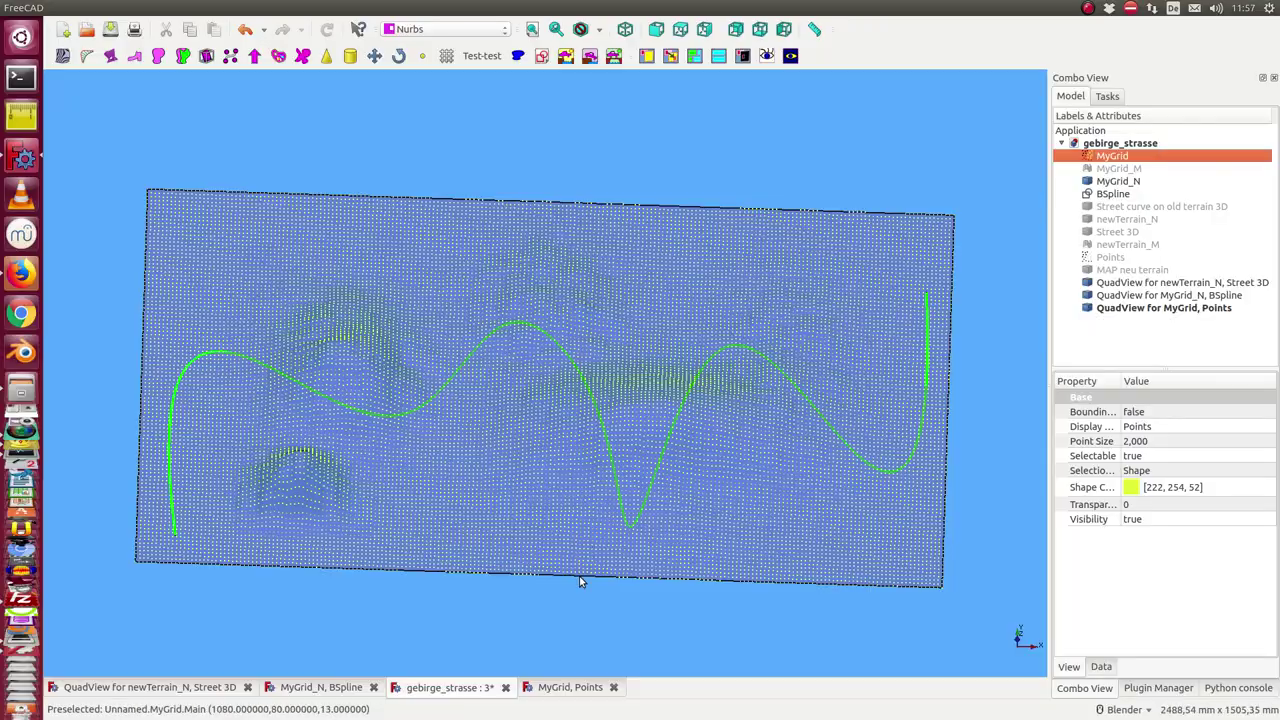
{"action": "left_click_drag", "start_coordinate": [583, 583], "coordinate": [574, 531]}
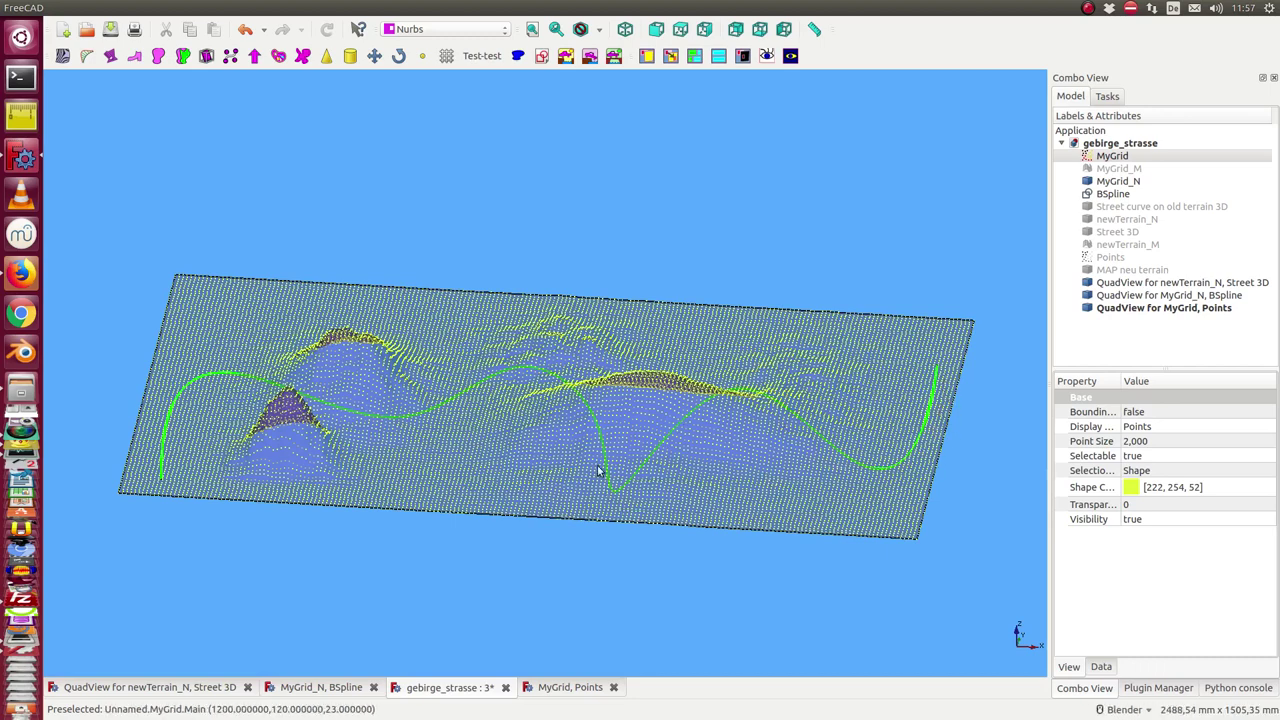
{"action": "left_click_drag", "start_coordinate": [546, 583], "coordinate": [769, 326]}
{"action": "left_click_drag", "start_coordinate": [627, 250], "coordinate": [760, 300]}
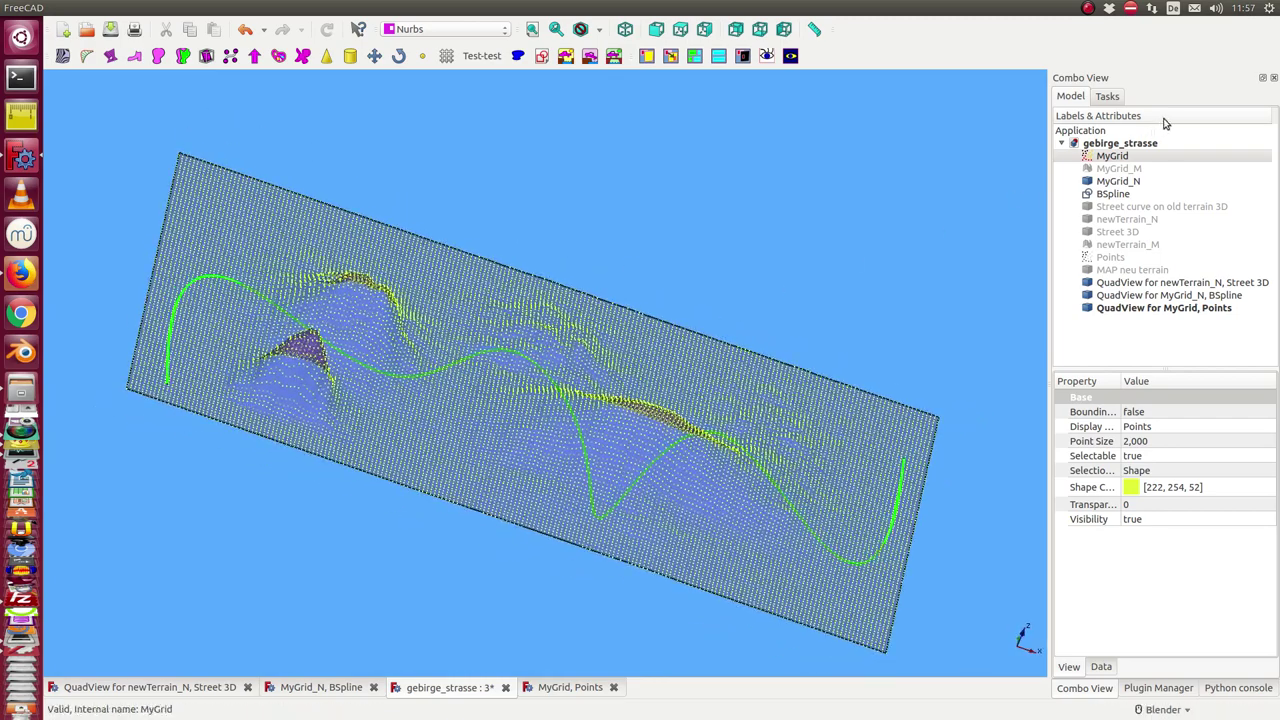
Step: Select 'Street curve on old terrain 3D' and orbit around the terrain
{"action": "left_click", "coordinate": [1128, 208]}
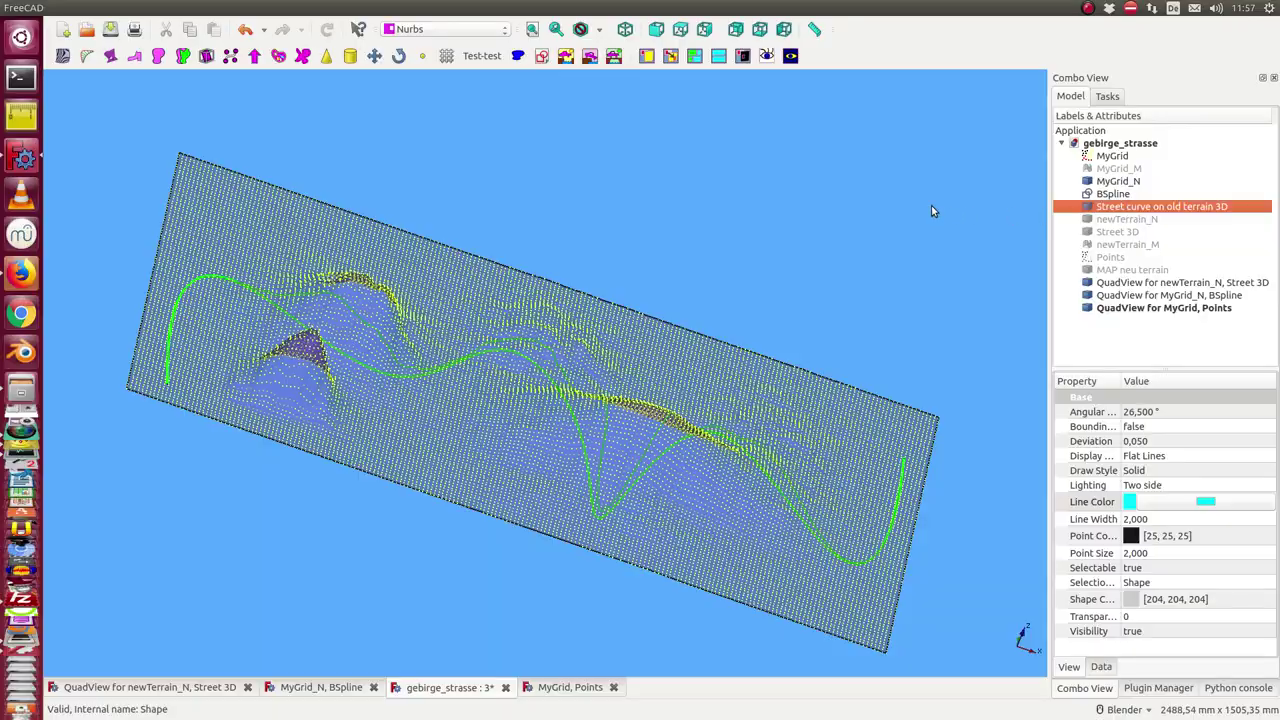
{"action": "left_click", "coordinate": [891, 211]}
{"action": "left_click_drag", "start_coordinate": [891, 211], "coordinate": [745, 203]}
Step: Hide the MyGrid point grid and orbit toward top-down to compare the cyan and green curves
{"action": "left_click", "coordinate": [1112, 156]}
{"action": "key", "text": "space"}
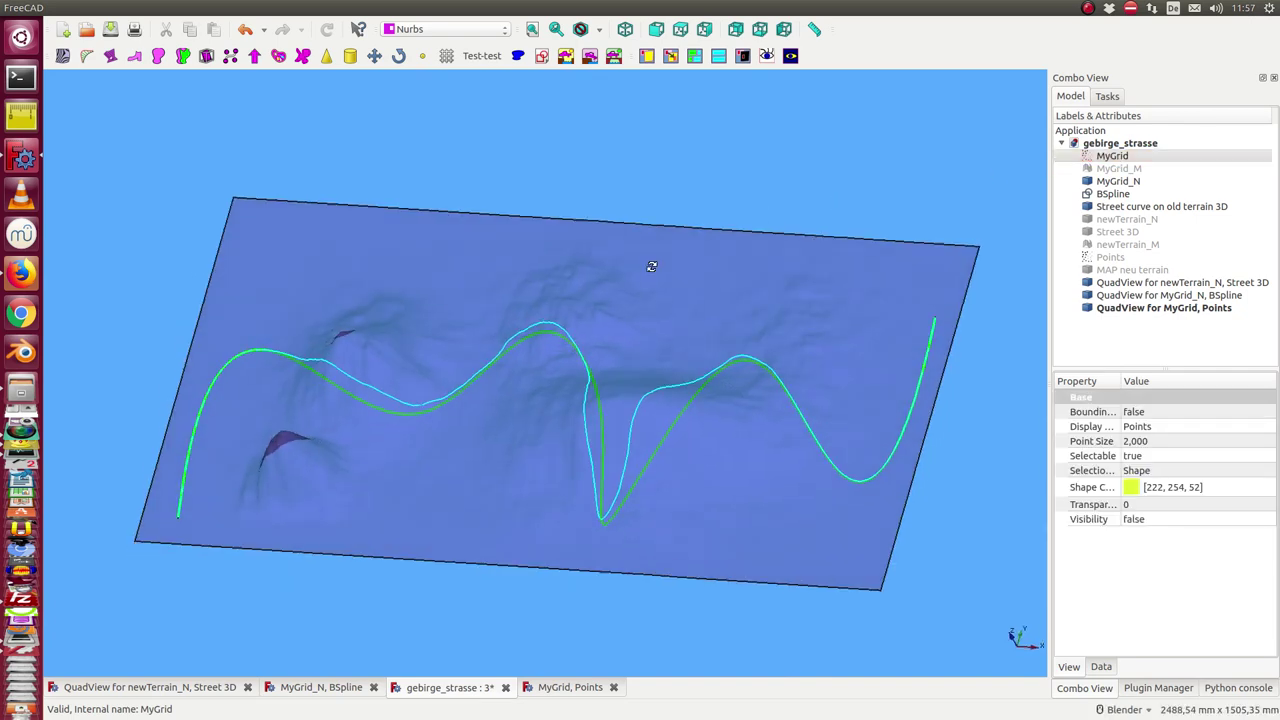
{"action": "left_click_drag", "start_coordinate": [651, 266], "coordinate": [723, 240]}
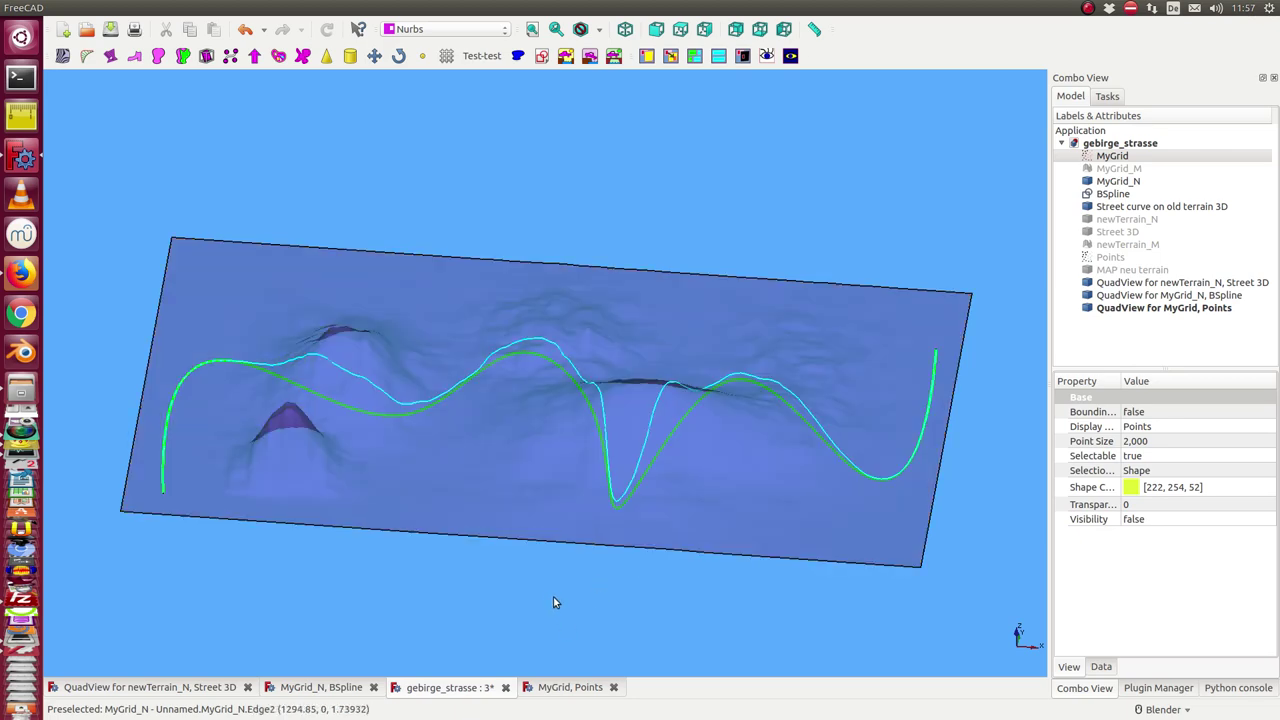
{"action": "left_click_drag", "start_coordinate": [554, 600], "coordinate": [520, 551]}
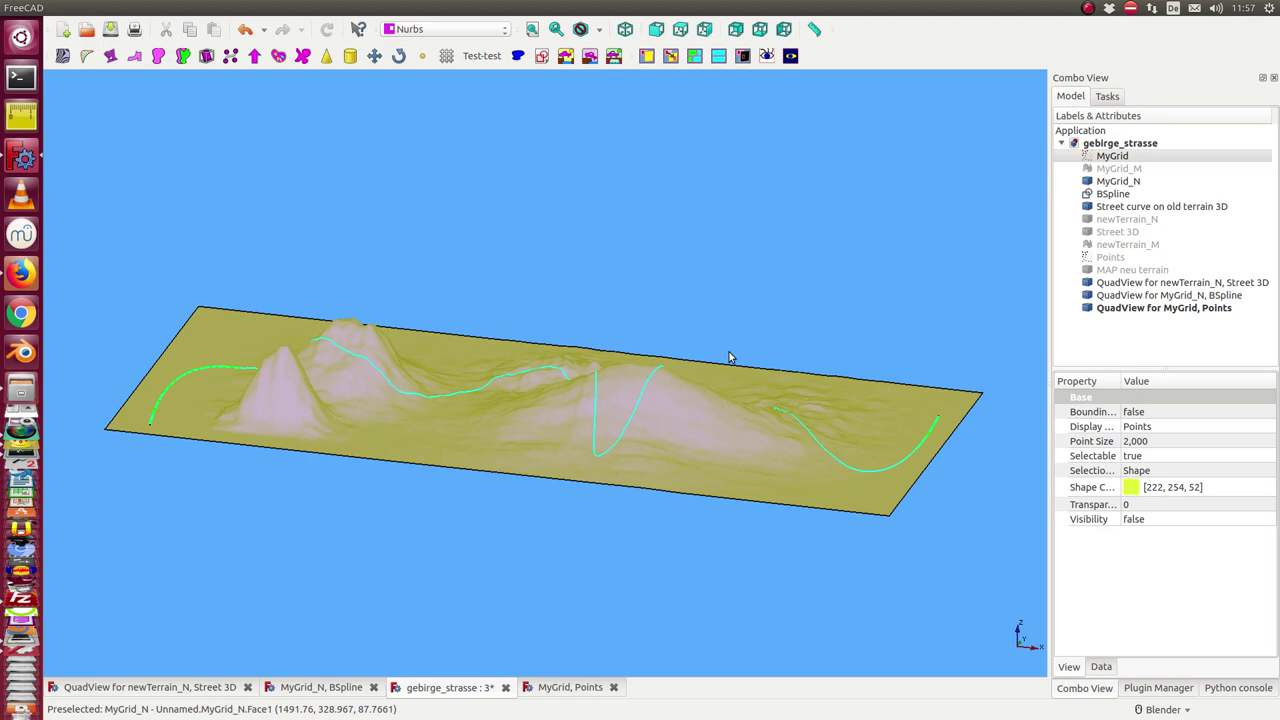
{"action": "left_click_drag", "start_coordinate": [720, 310], "coordinate": [800, 470]}
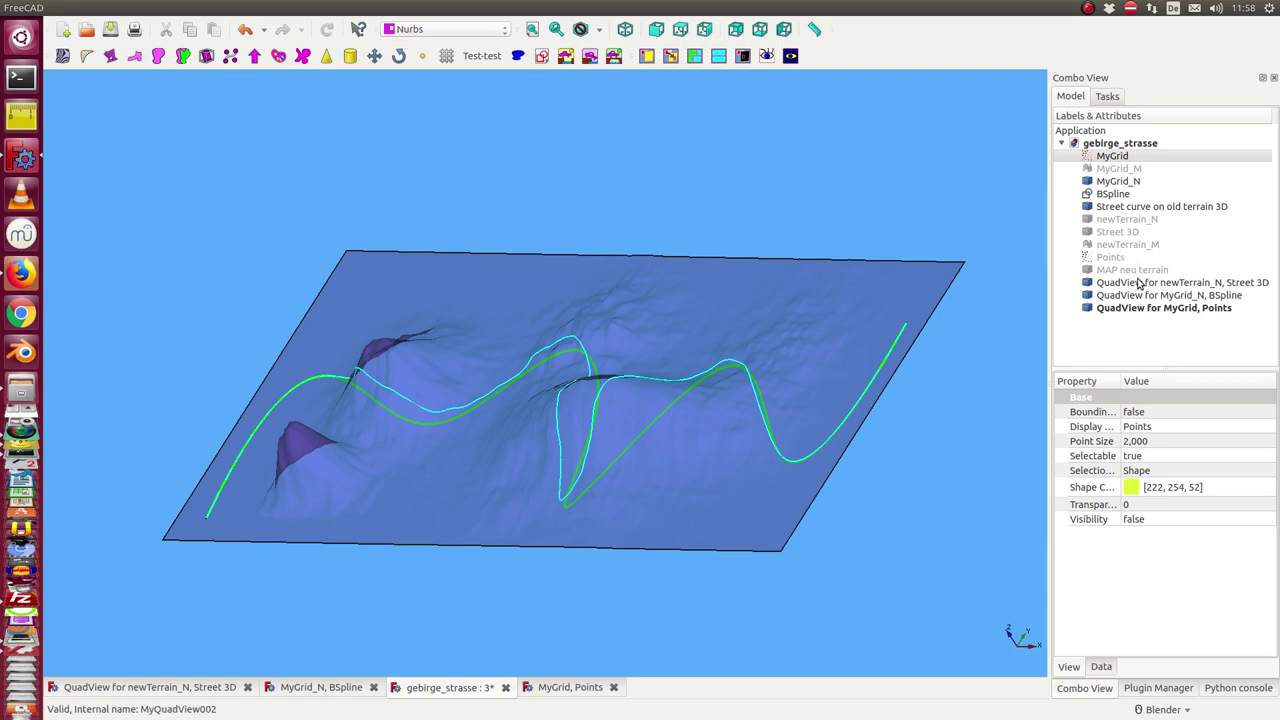
Step: Show the cyan Points cloud and orbit around the terrain
{"action": "left_click", "coordinate": [1108, 258]}
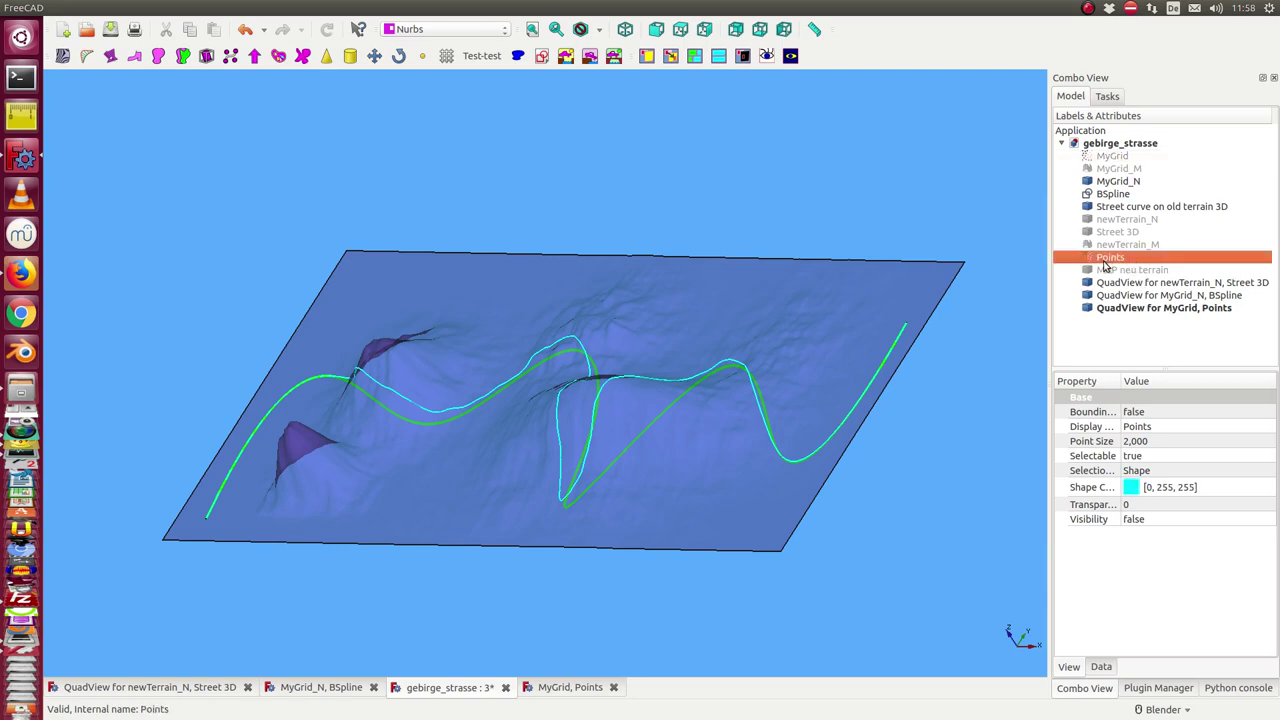
{"action": "key", "text": "space"}
{"action": "left_click", "coordinate": [480, 617]}
{"action": "left_click_drag", "start_coordinate": [480, 617], "coordinate": [655, 300]}
Step: Hide the MyGrid_N surface, the BSpline and 'Street curve on old terrain 3D'
{"action": "left_click", "coordinate": [1108, 157]}
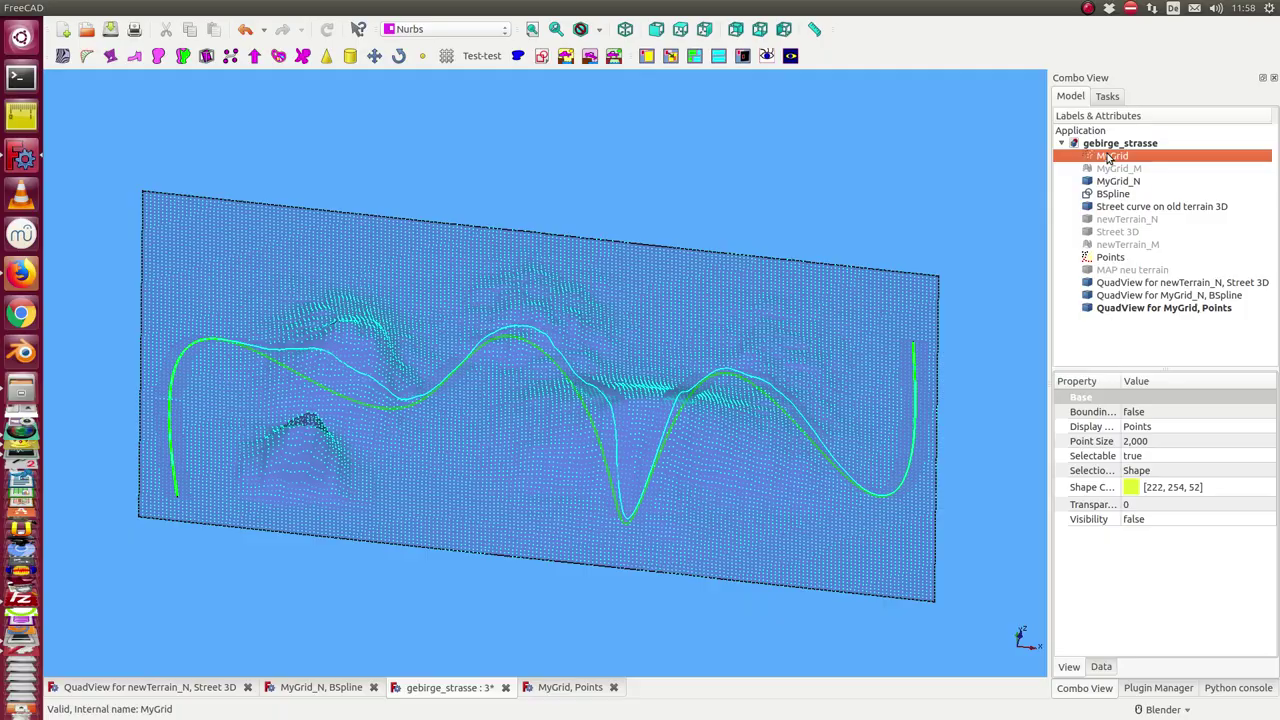
{"action": "left_click", "coordinate": [1118, 182]}
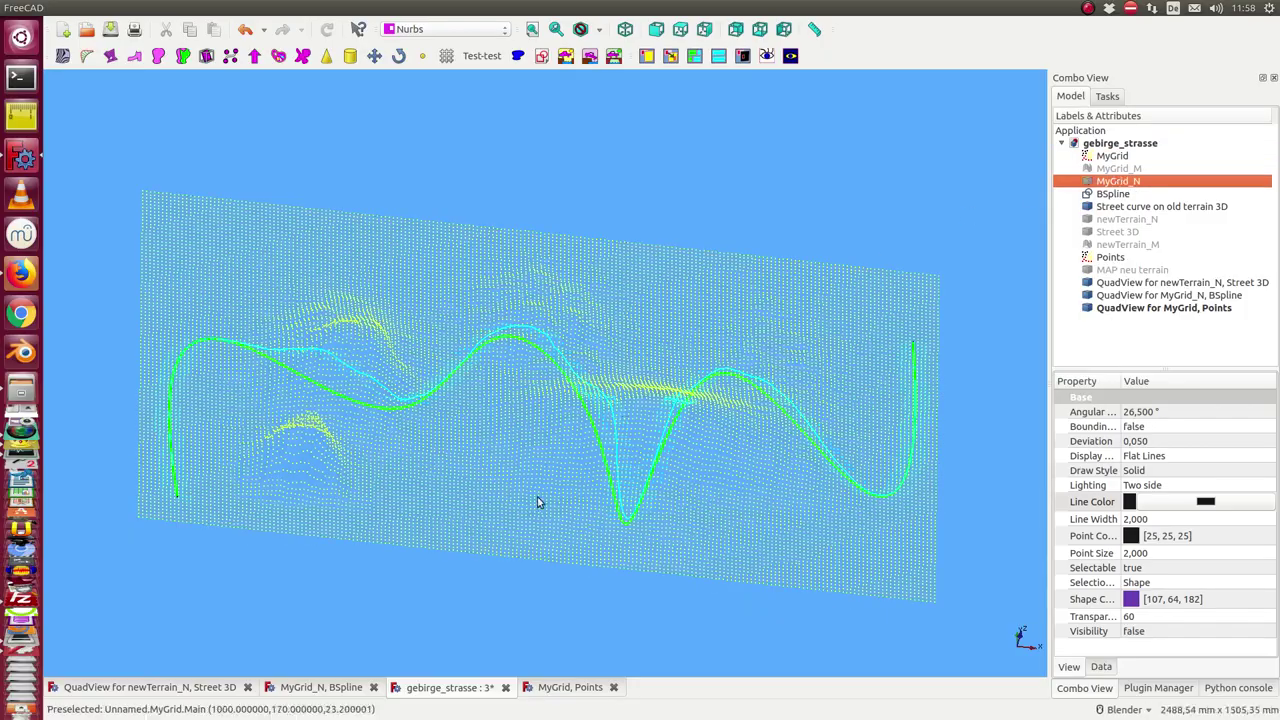
{"action": "left_click_drag", "start_coordinate": [486, 649], "coordinate": [548, 632]}
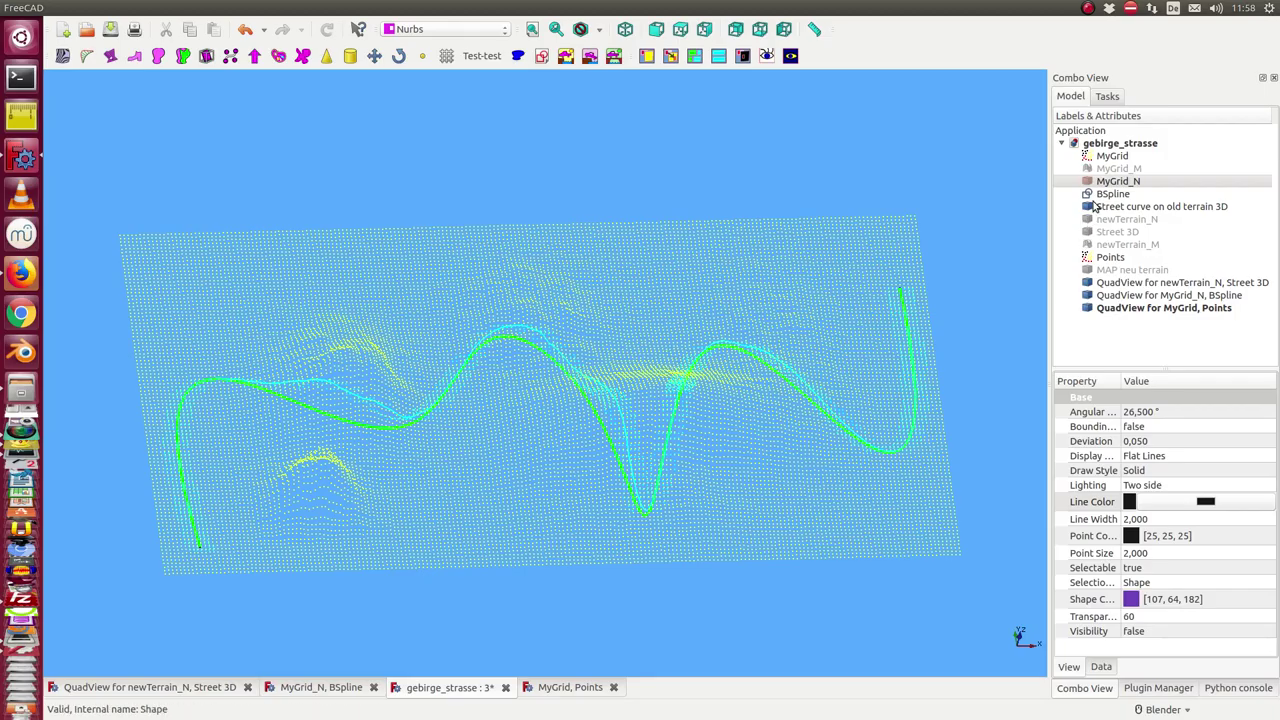
{"action": "left_click", "coordinate": [1104, 196]}
{"action": "left_click", "coordinate": [1106, 208]}
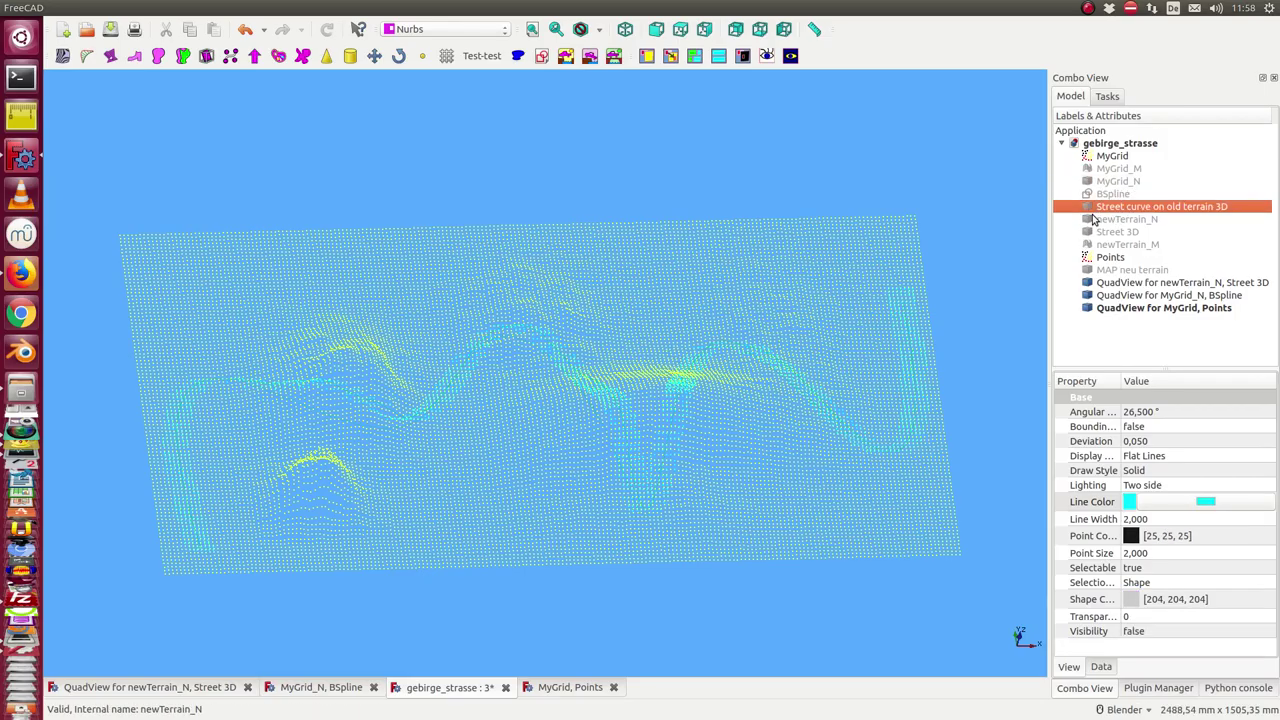
{"action": "mouse_move", "coordinate": [603, 243]}
{"action": "left_mouse_down"}
{"action": "mouse_move", "coordinate": [632, 342]}
{"action": "mouse_move", "coordinate": [751, 309]}
{"action": "mouse_move", "coordinate": [746, 214]}
{"action": "mouse_move", "coordinate": [657, 177]}
{"action": "mouse_move", "coordinate": [598, 255]}
{"action": "left_mouse_up"}
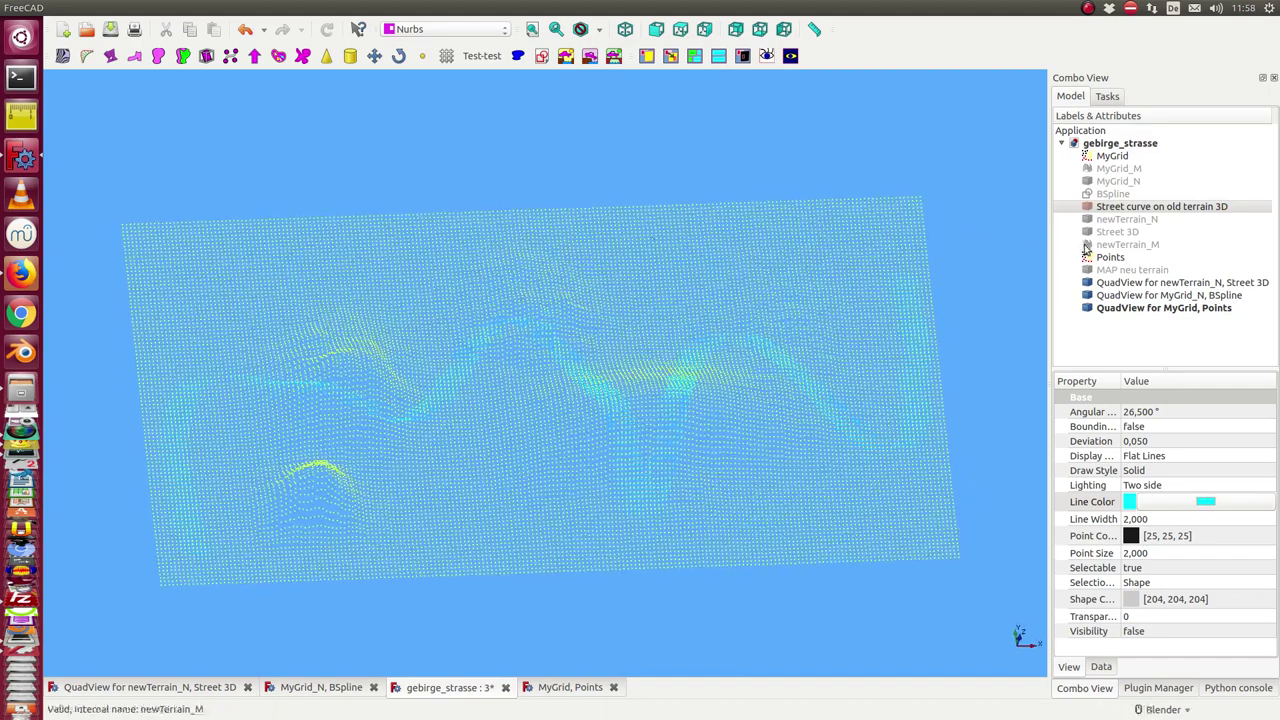
{"action": "left_click", "coordinate": [1135, 246]}
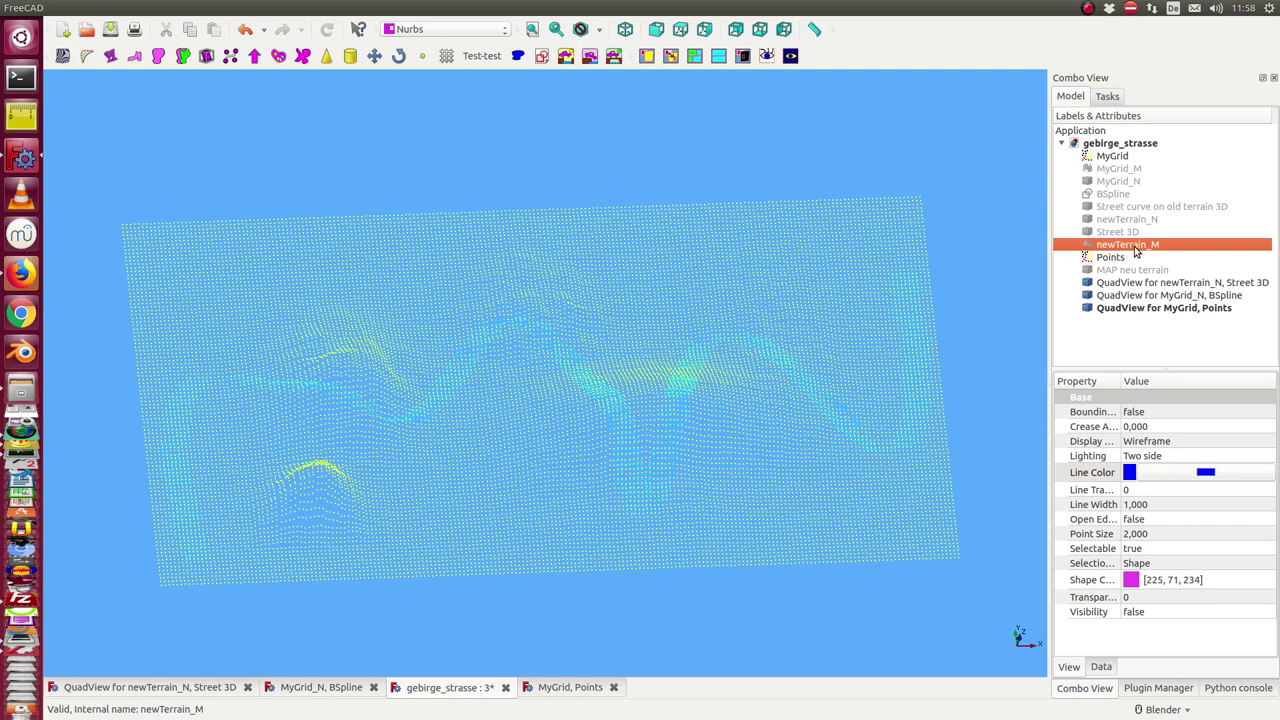
Step: Show the newTerrain_N surface, hide the MyGrid point grid, and zoom in on the new terrain
{"action": "left_click", "coordinate": [1120, 220]}
{"action": "key", "text": "space"}
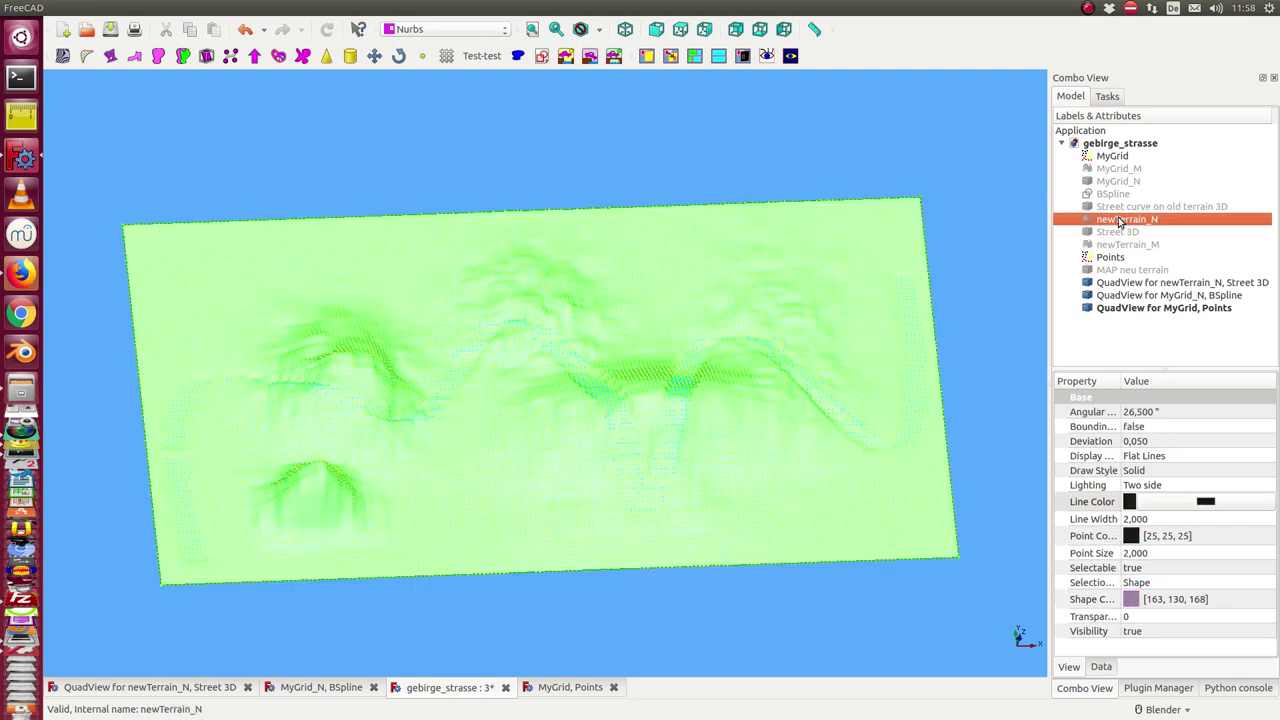
{"action": "left_click", "coordinate": [1112, 258]}
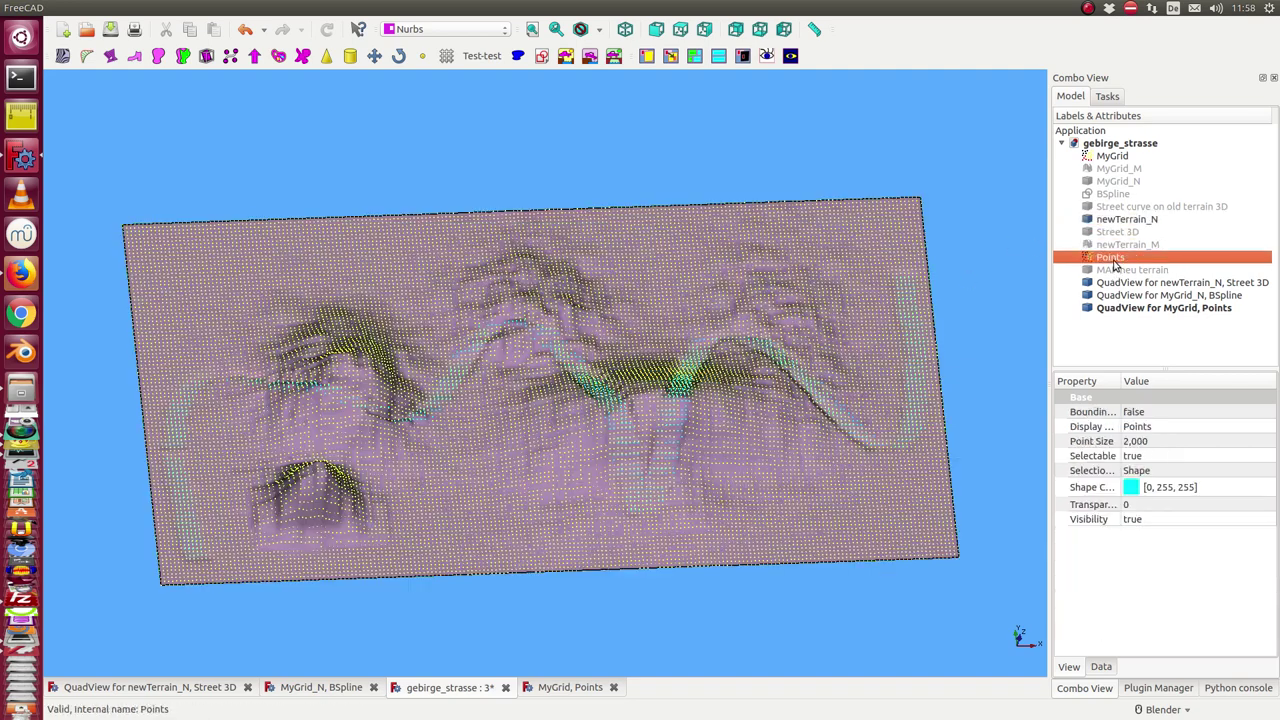
{"action": "left_click", "coordinate": [1110, 157]}
{"action": "key", "text": "space"}
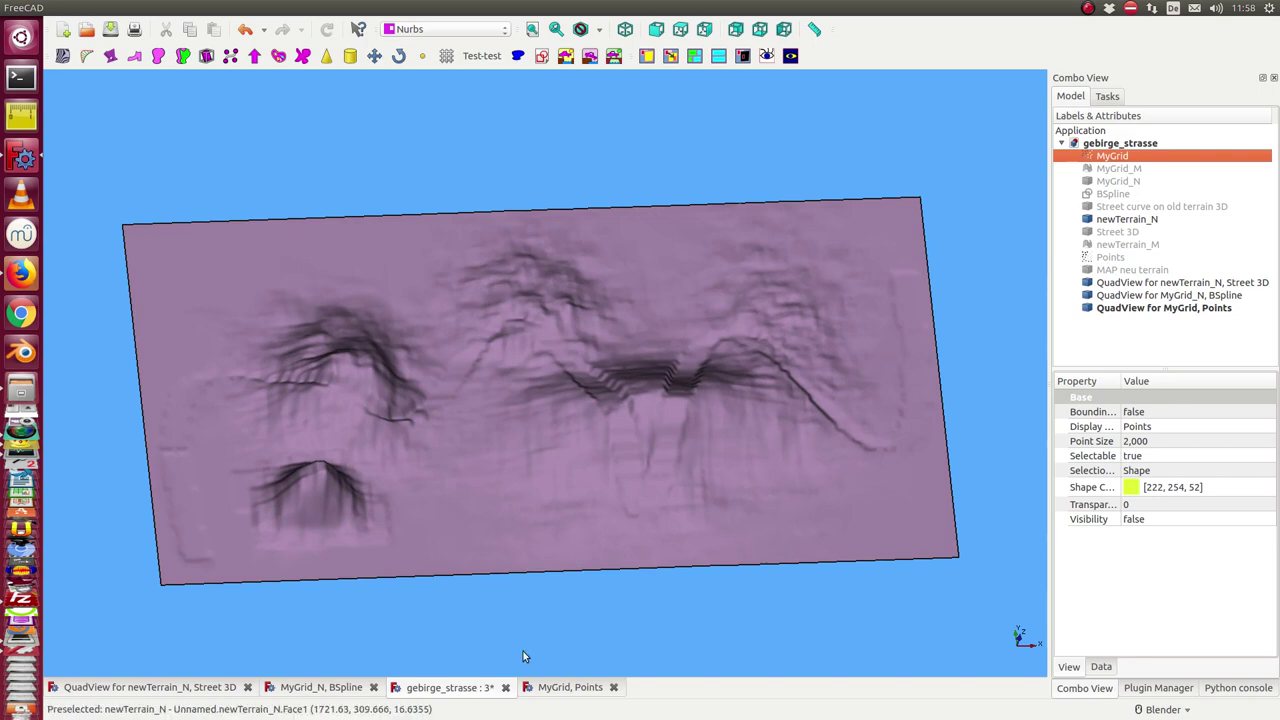
{"action": "left_click_drag", "start_coordinate": [523, 651], "coordinate": [526, 602]}
{"action": "scroll", "coordinate": [535, 610], "scroll_direction": "up", "scroll_amount": 5}
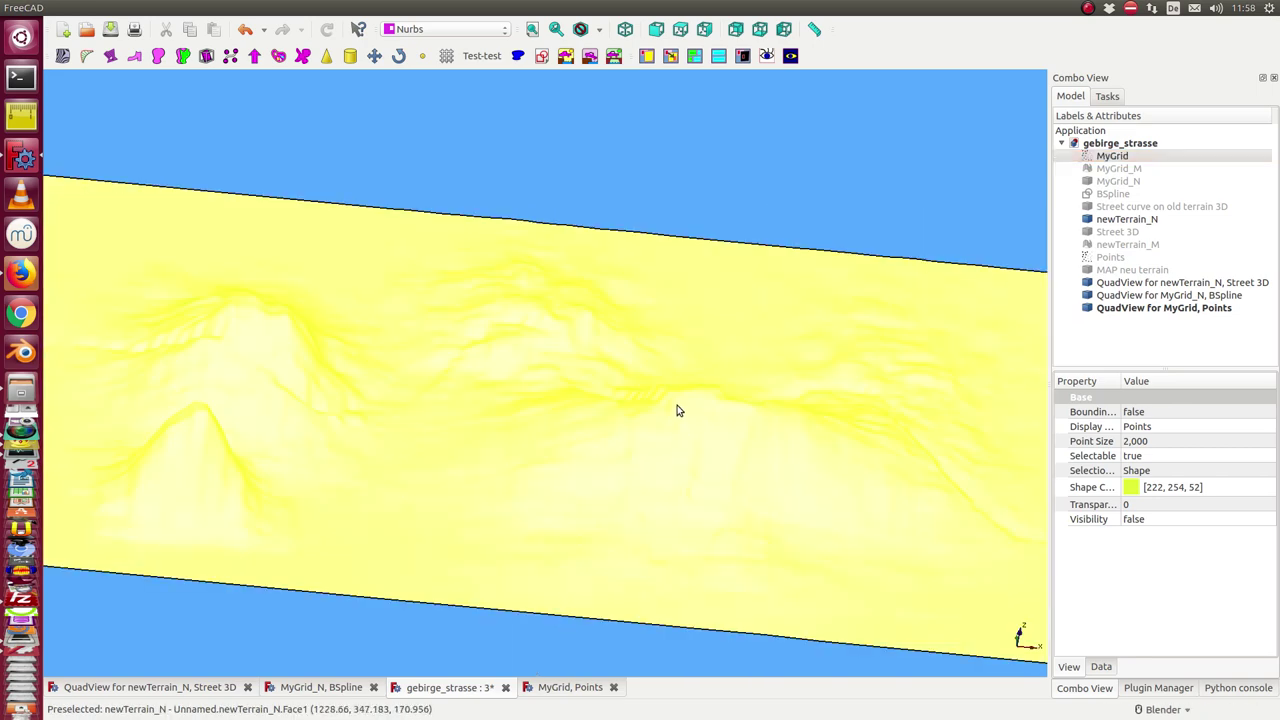
{"action": "left_click_drag", "start_coordinate": [754, 160], "coordinate": [720, 200]}
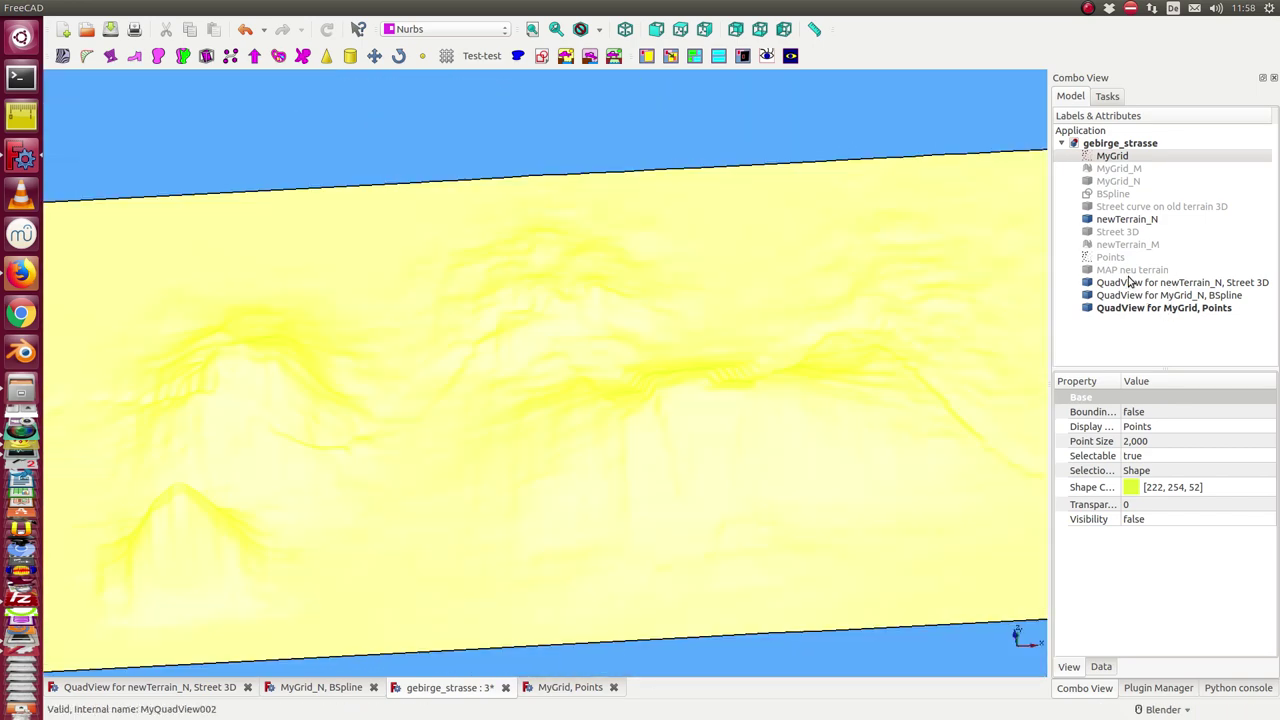
Step: Show the red Street 3D curve over the new terrain, then switch to the MyGrid, Points quad view
{"action": "left_click", "coordinate": [1117, 234]}
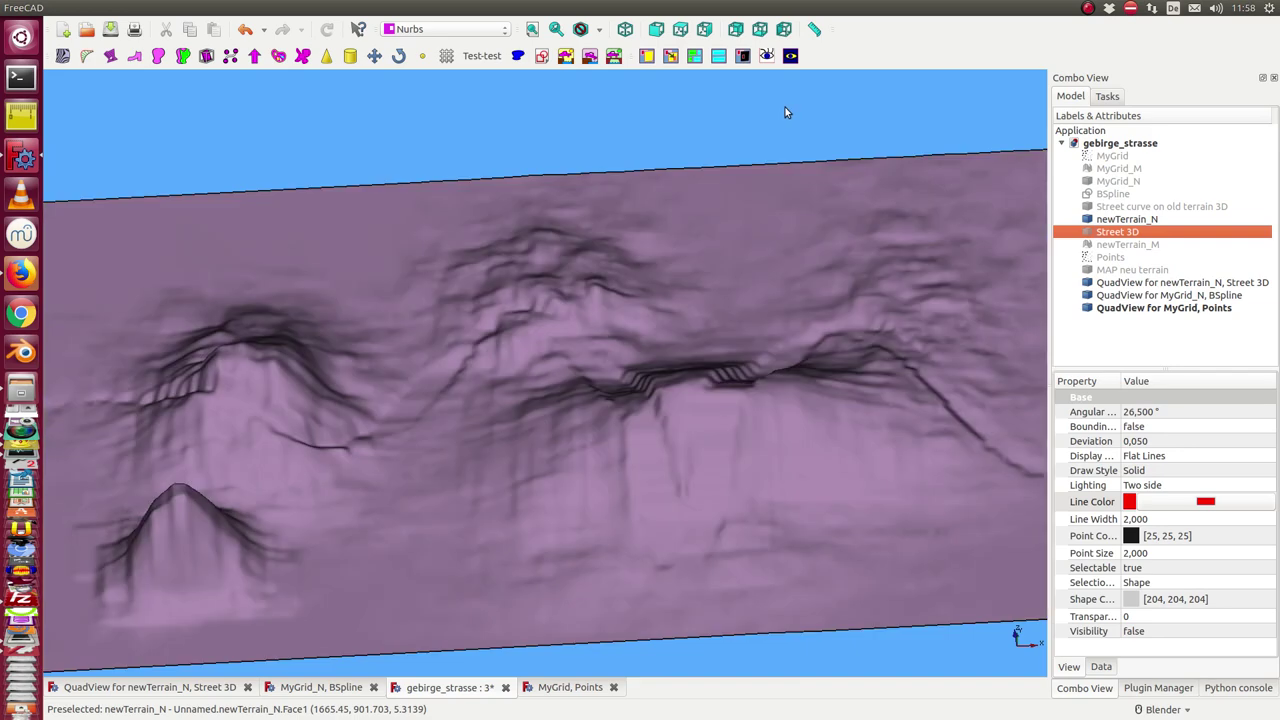
{"action": "left_click_drag", "start_coordinate": [785, 108], "coordinate": [801, 118]}
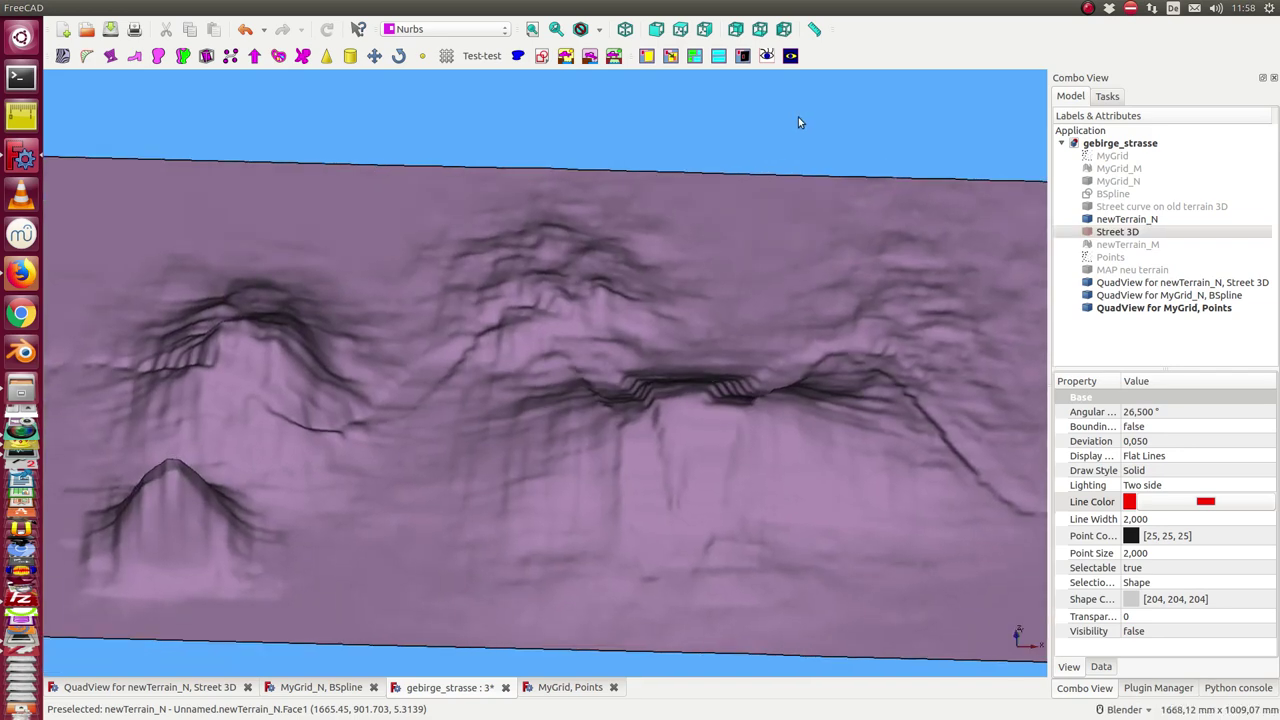
{"action": "key", "text": "space"}
{"action": "left_click", "coordinate": [785, 113]}
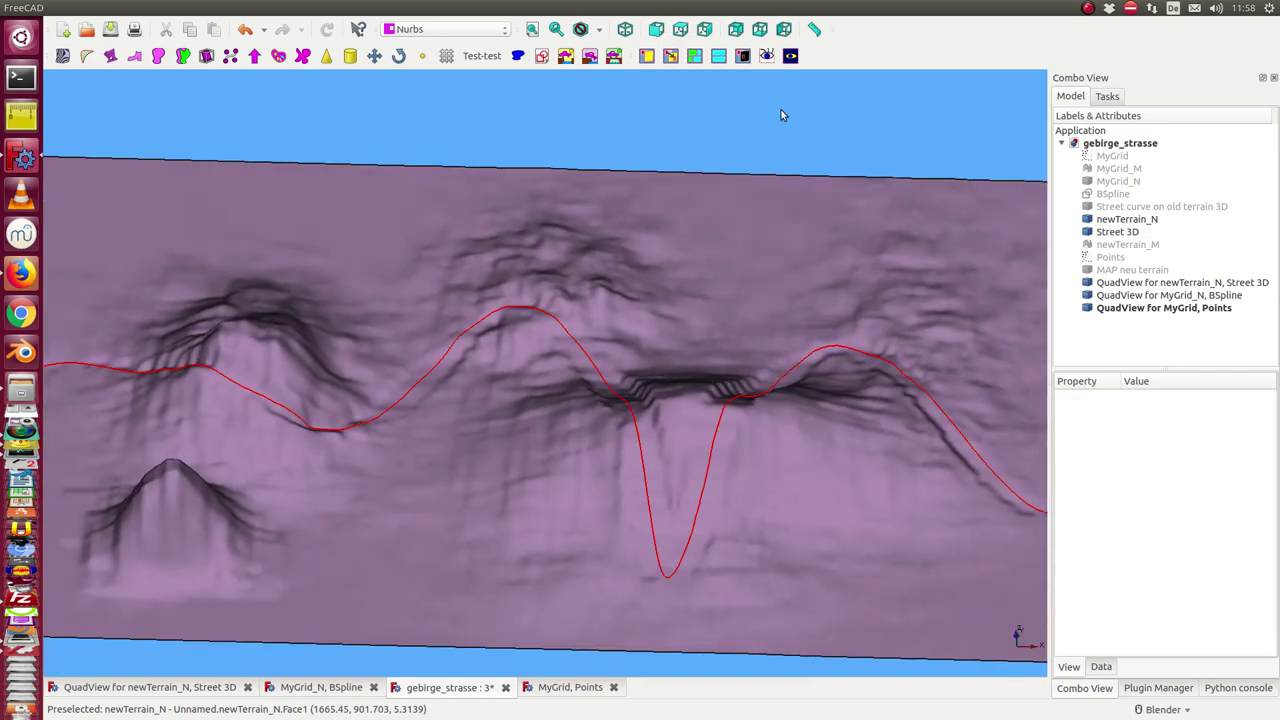
{"action": "left_click_drag", "start_coordinate": [480, 665], "coordinate": [474, 640]}
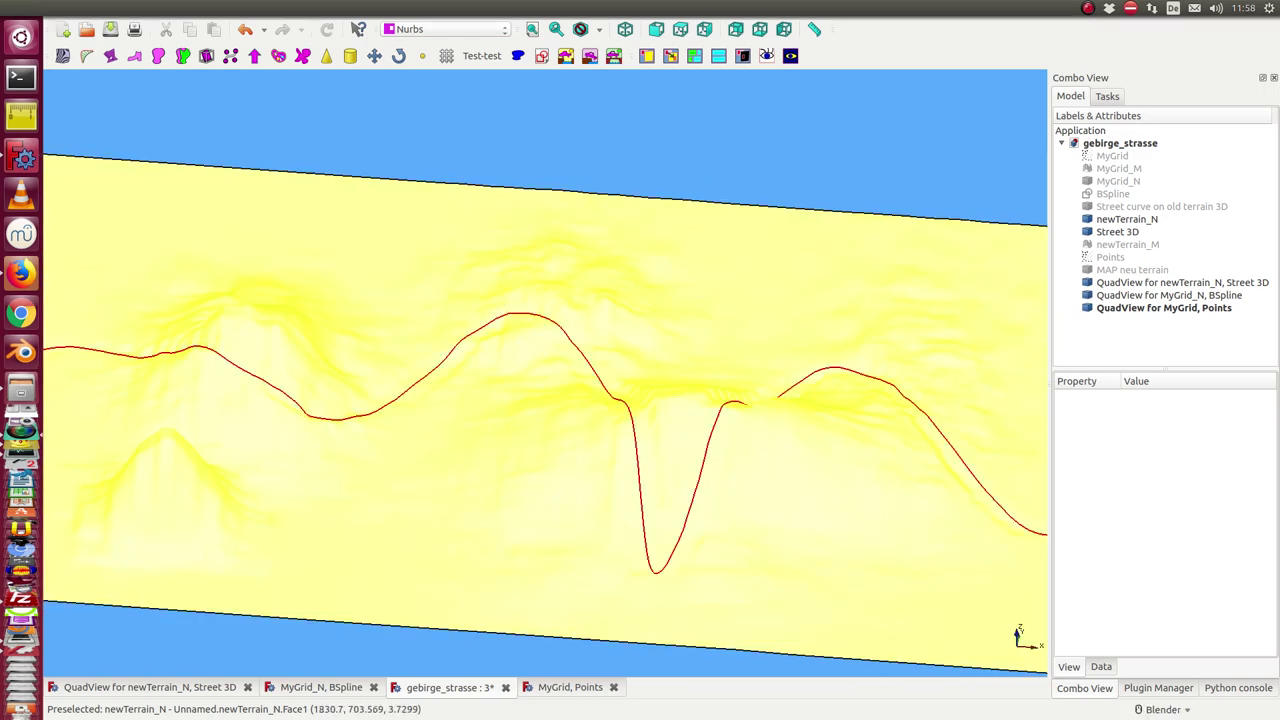
{"action": "key", "text": "ctrl+Tab"}
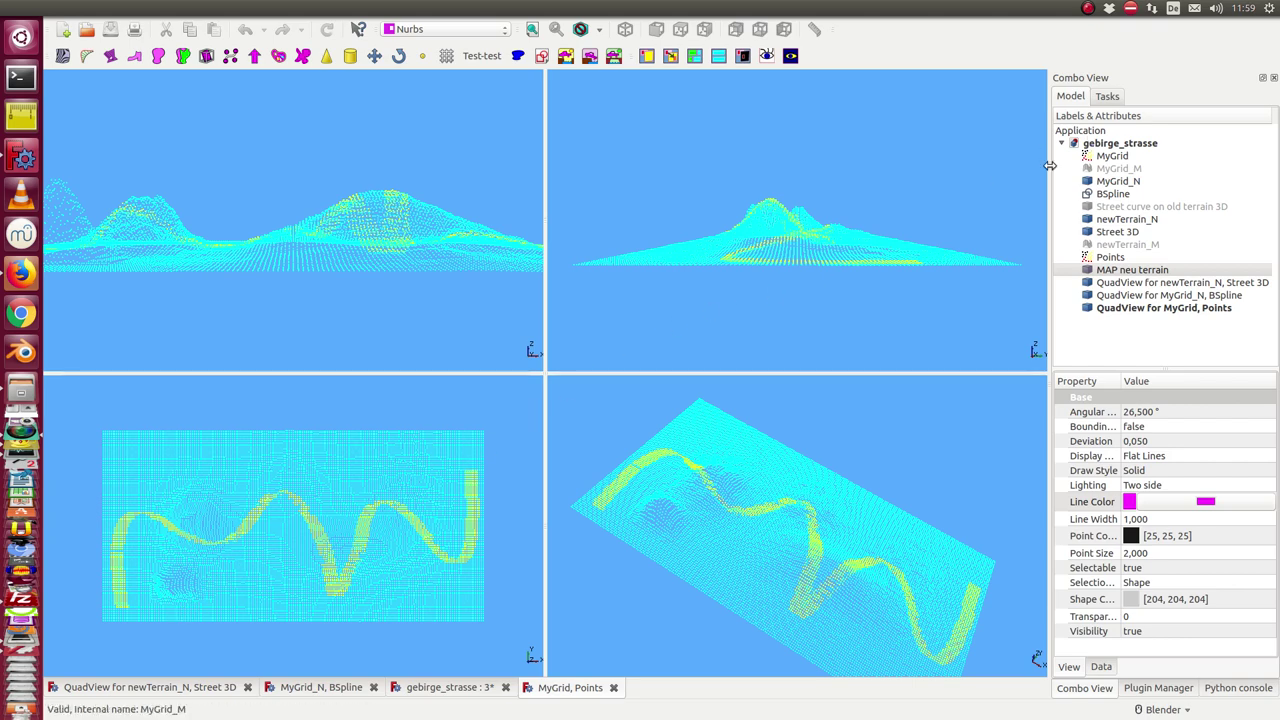
Step: Turn lighting off in the MyGrid, Points quad view so all four views get black backgrounds
{"action": "left_click", "coordinate": [1108, 157]}
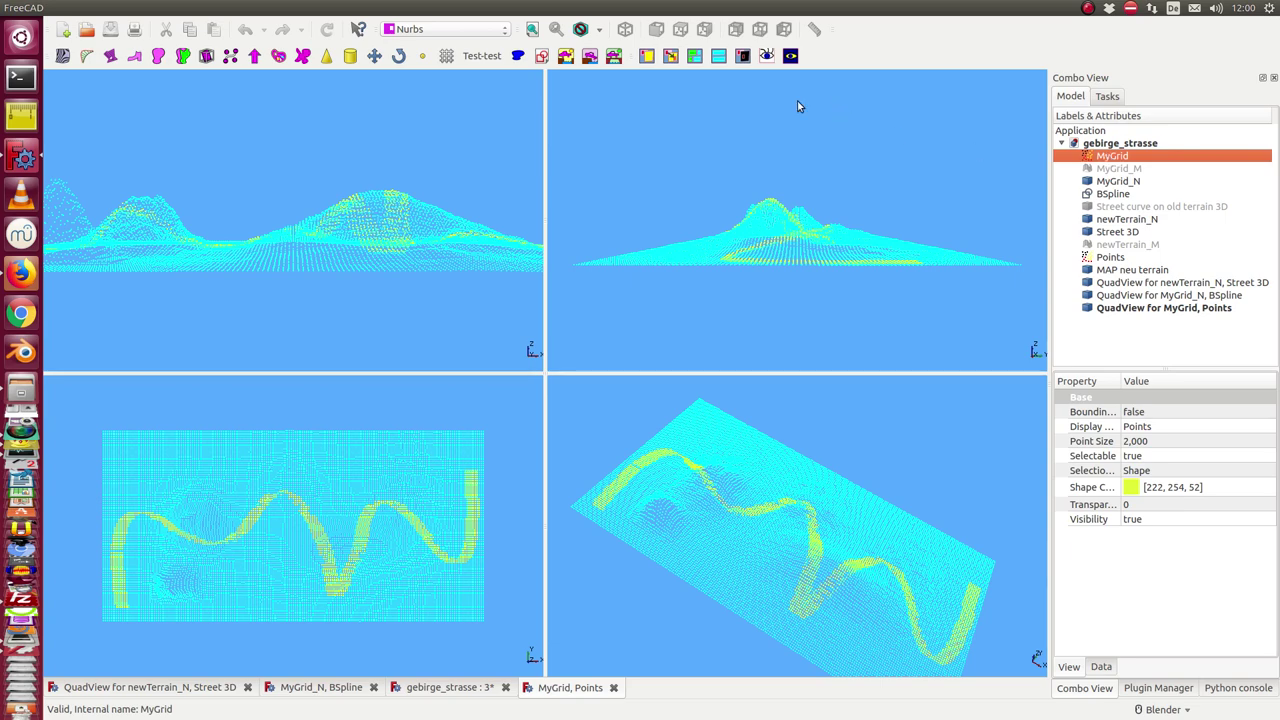
{"action": "left_click", "coordinate": [791, 56]}
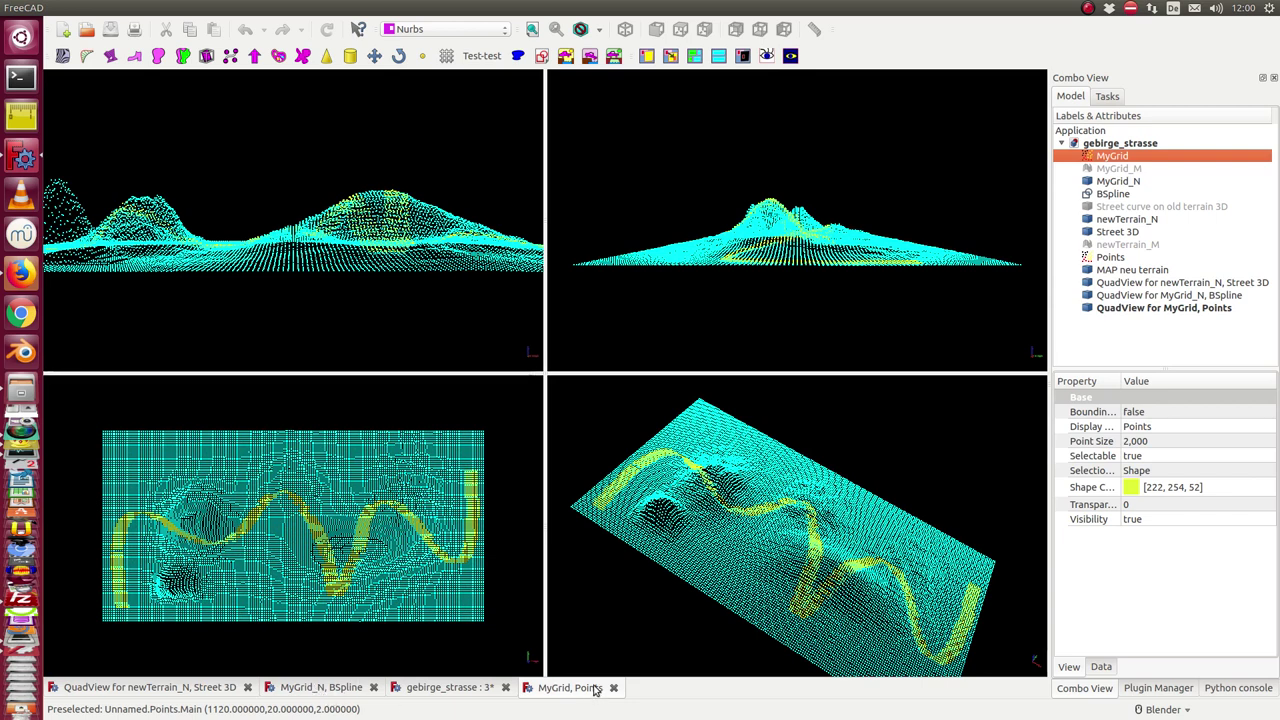
{"action": "left_click", "coordinate": [613, 381]}
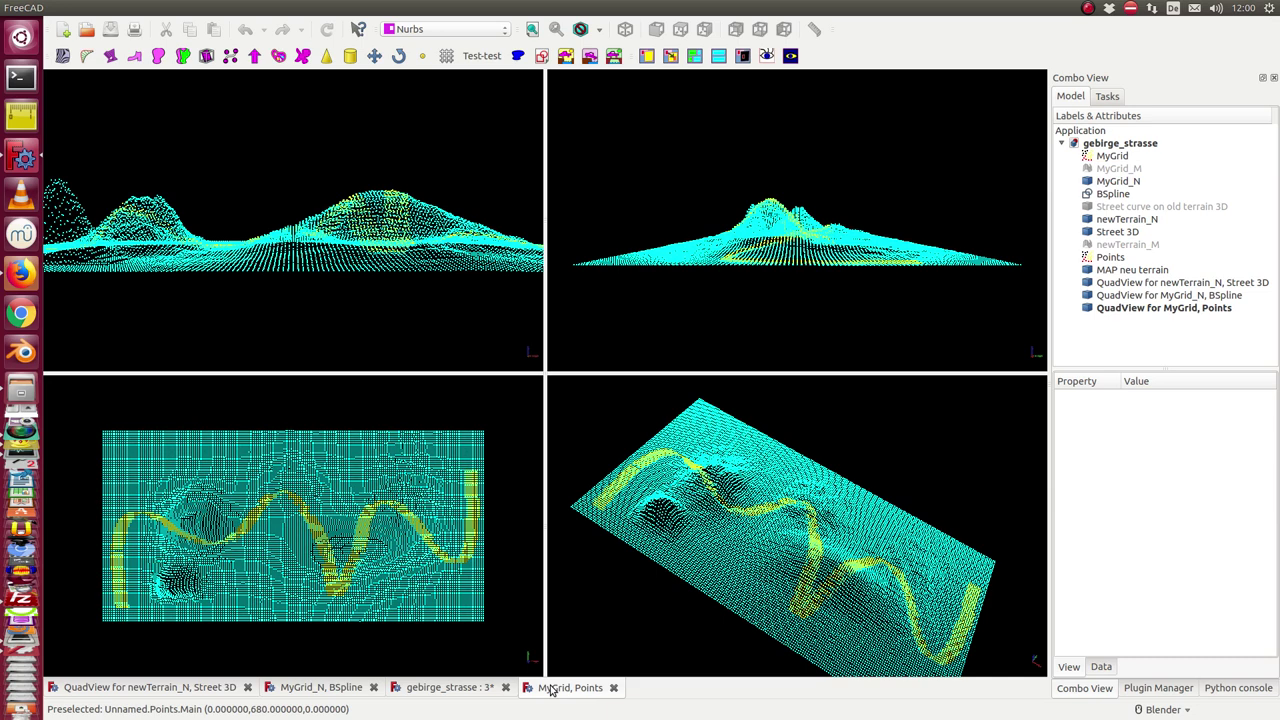
Step: Turn lighting back on in the MyGrid, Points quad view to restore light blue backgrounds
{"action": "left_click", "coordinate": [298, 689]}
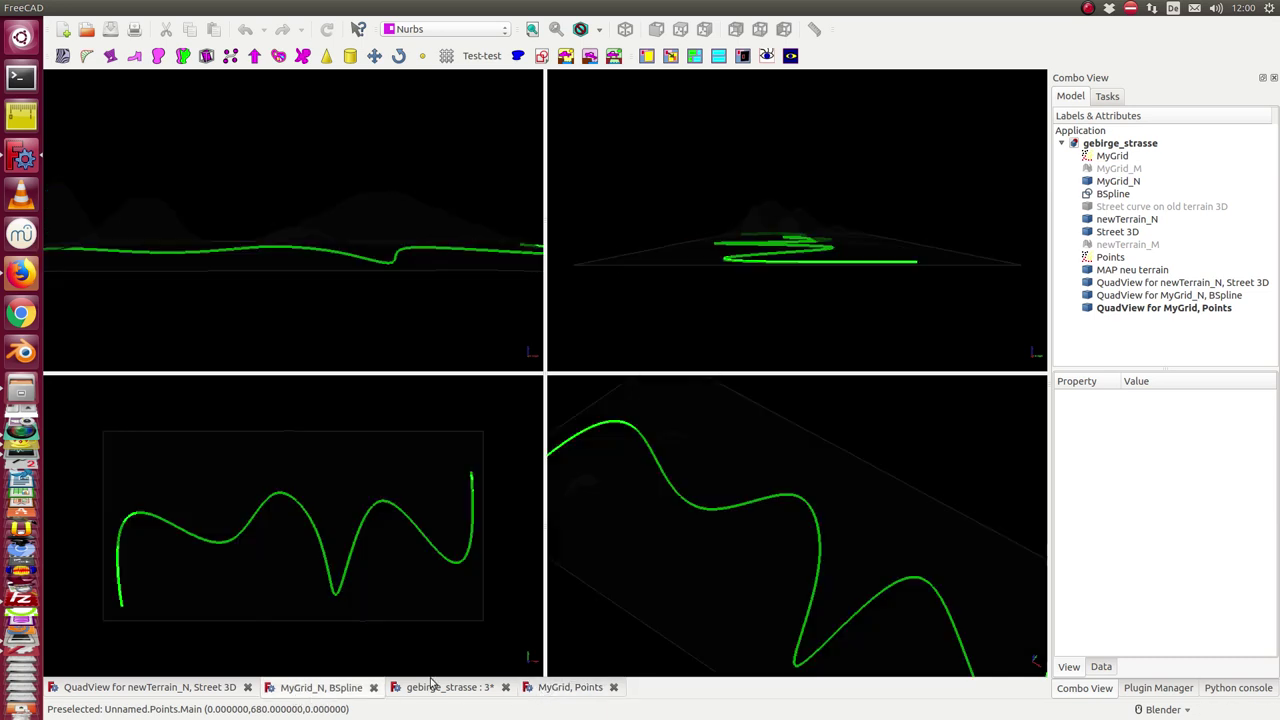
{"action": "left_click", "coordinate": [550, 689]}
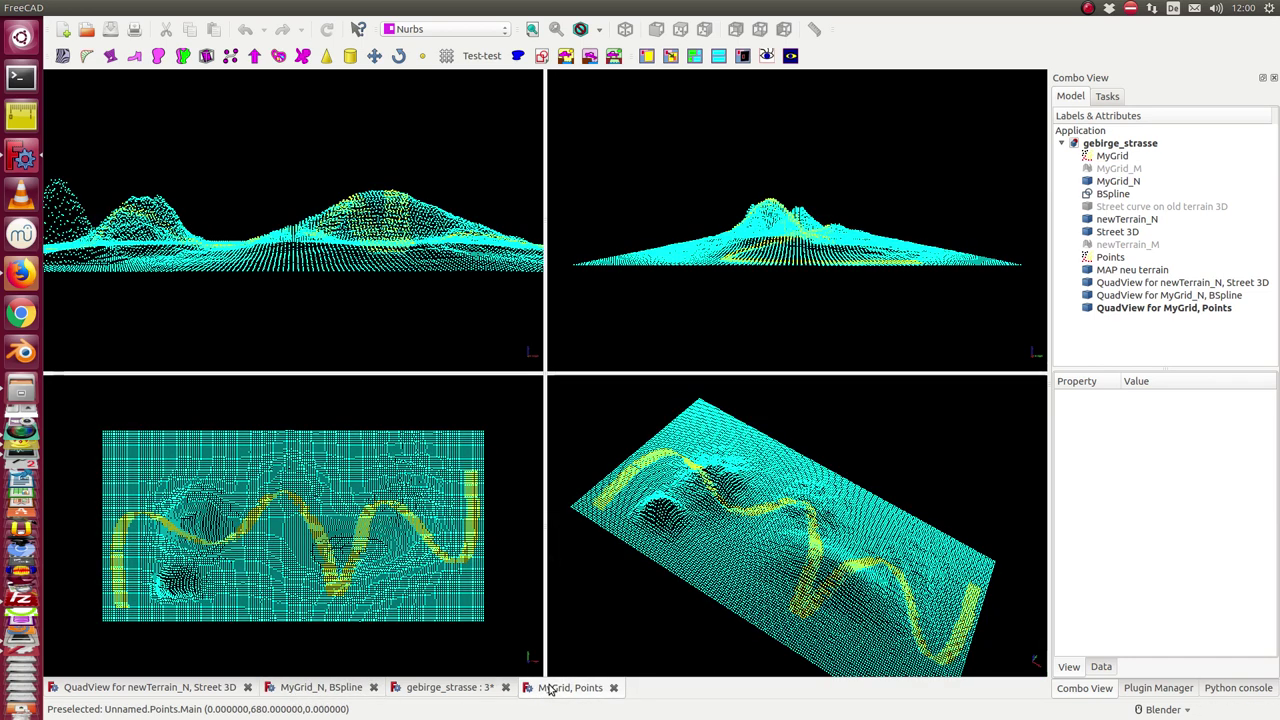
{"action": "left_click", "coordinate": [765, 57]}
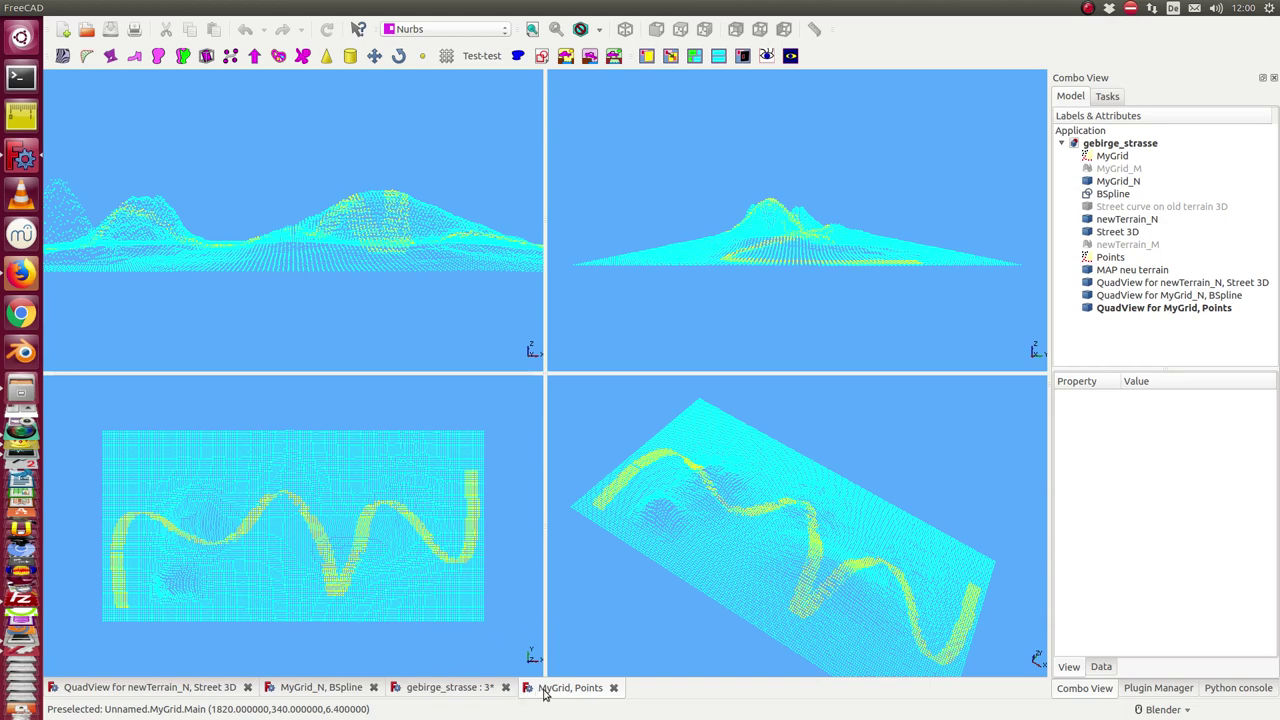
Step: Pan the MyGrid_N, BSpline top view slightly, then move on to the newTerrain_N, Street 3D quad view
{"action": "left_click", "coordinate": [477, 692]}
{"action": "left_click", "coordinate": [319, 692]}
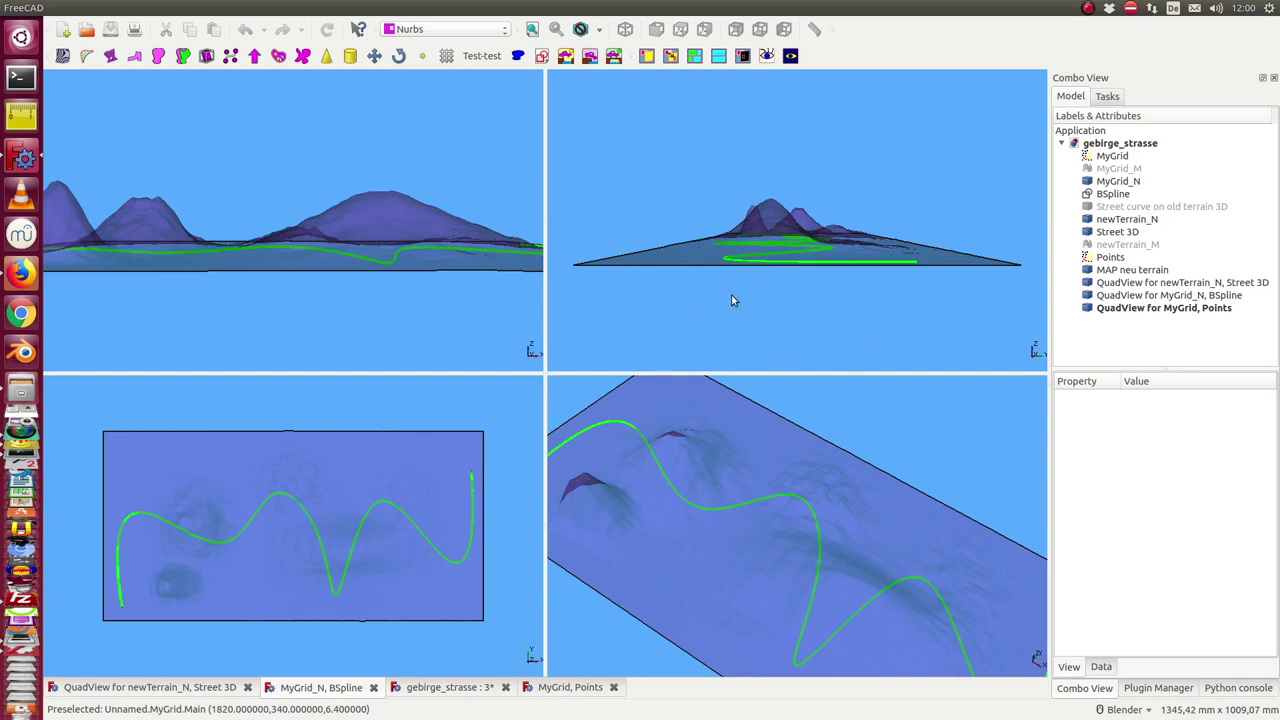
{"action": "left_click_drag", "start_coordinate": [266, 631], "coordinate": [251, 652]}
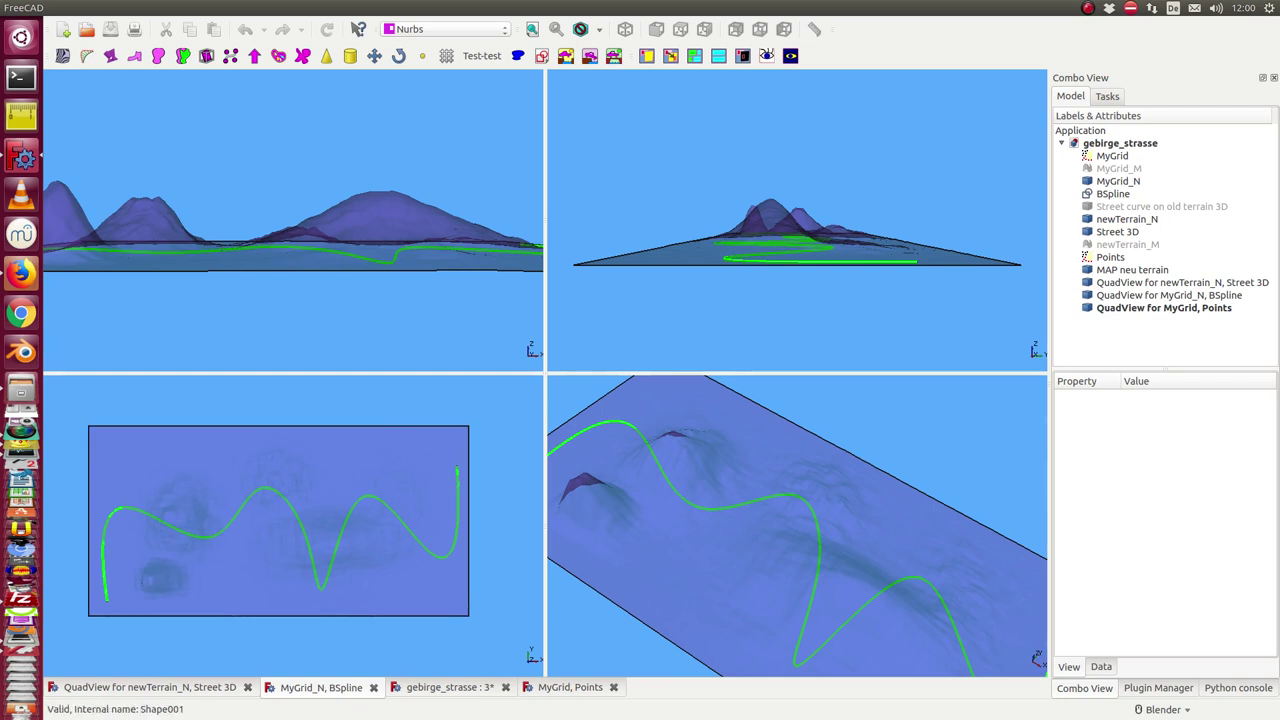
{"action": "key", "text": "ctrl+Tab"}
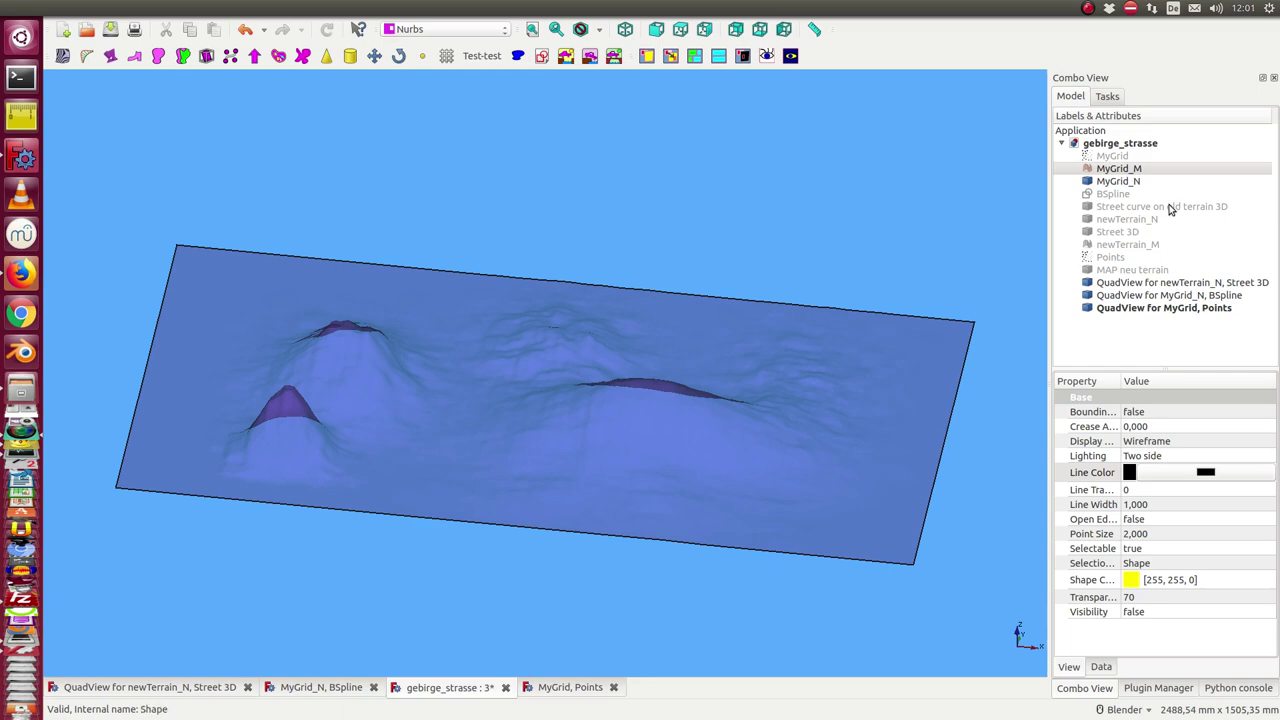
Step: Show the MyGrid_M wireframe mesh over the blue terrain in gebirge_strasse and tilt it into perspective
{"action": "scroll", "coordinate": [545, 555], "scroll_direction": "up", "scroll_amount": 5}
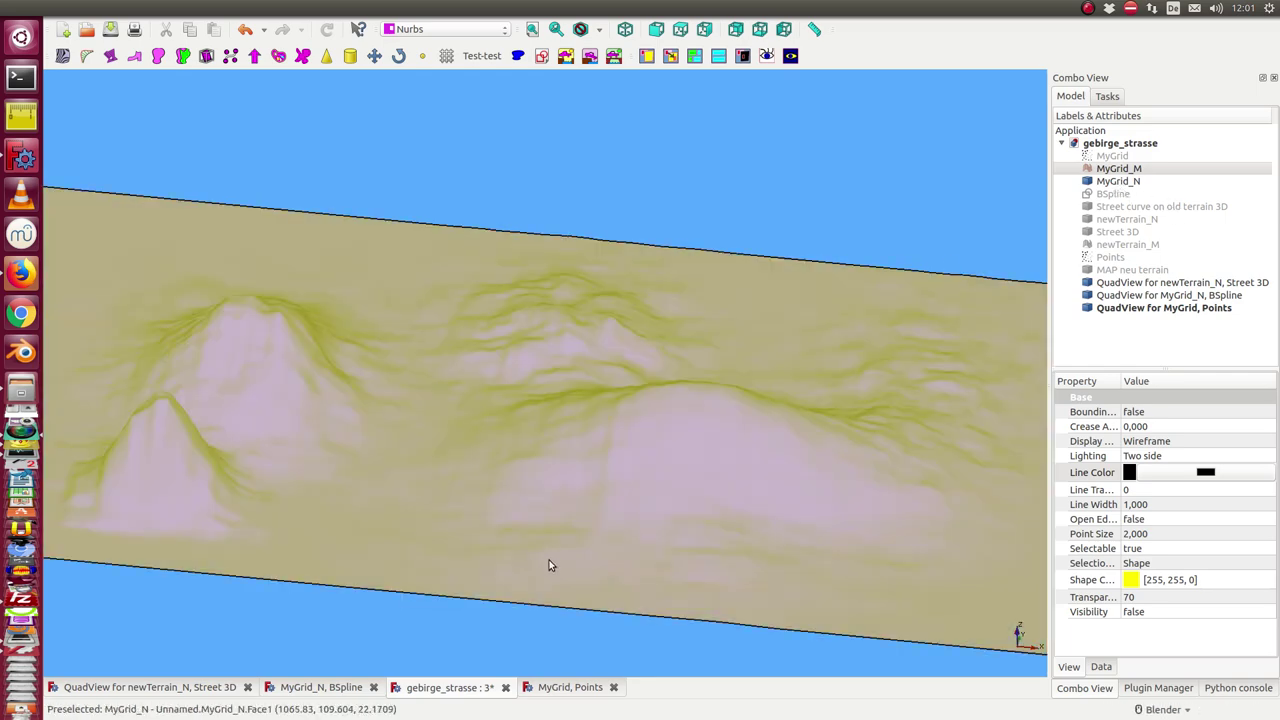
{"action": "left_click_drag", "start_coordinate": [509, 581], "coordinate": [534, 597]}
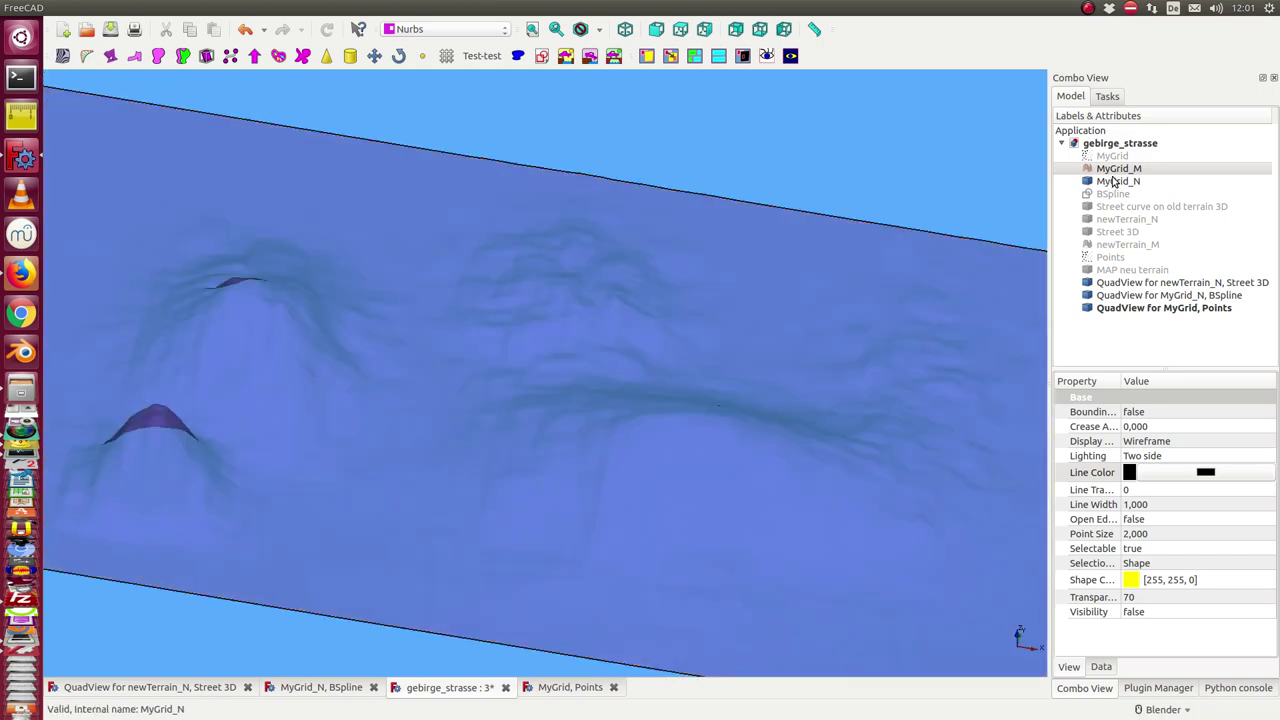
{"action": "left_click", "coordinate": [1118, 170]}
{"action": "key", "text": "space"}
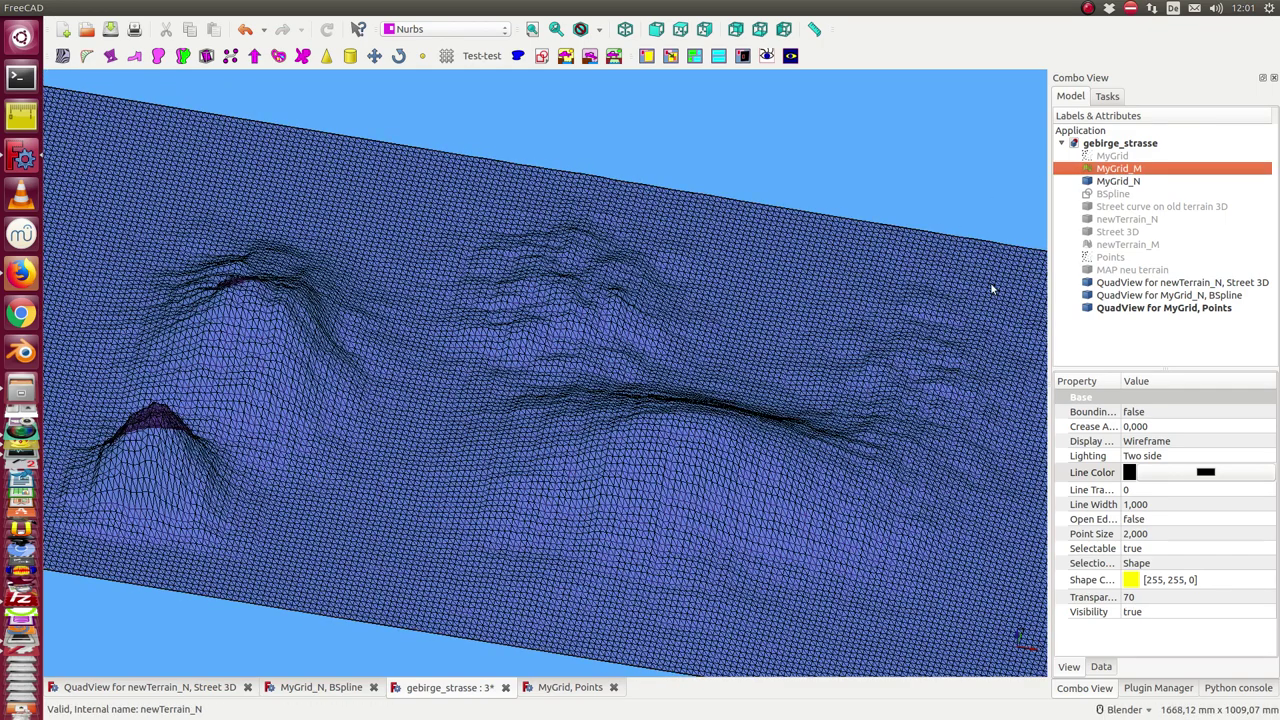
{"action": "scroll", "coordinate": [760, 465], "scroll_direction": "down", "scroll_amount": 3}
{"action": "left_click_drag", "start_coordinate": [777, 451], "coordinate": [503, 369]}
{"action": "left_click_drag", "start_coordinate": [393, 626], "coordinate": [516, 587]}
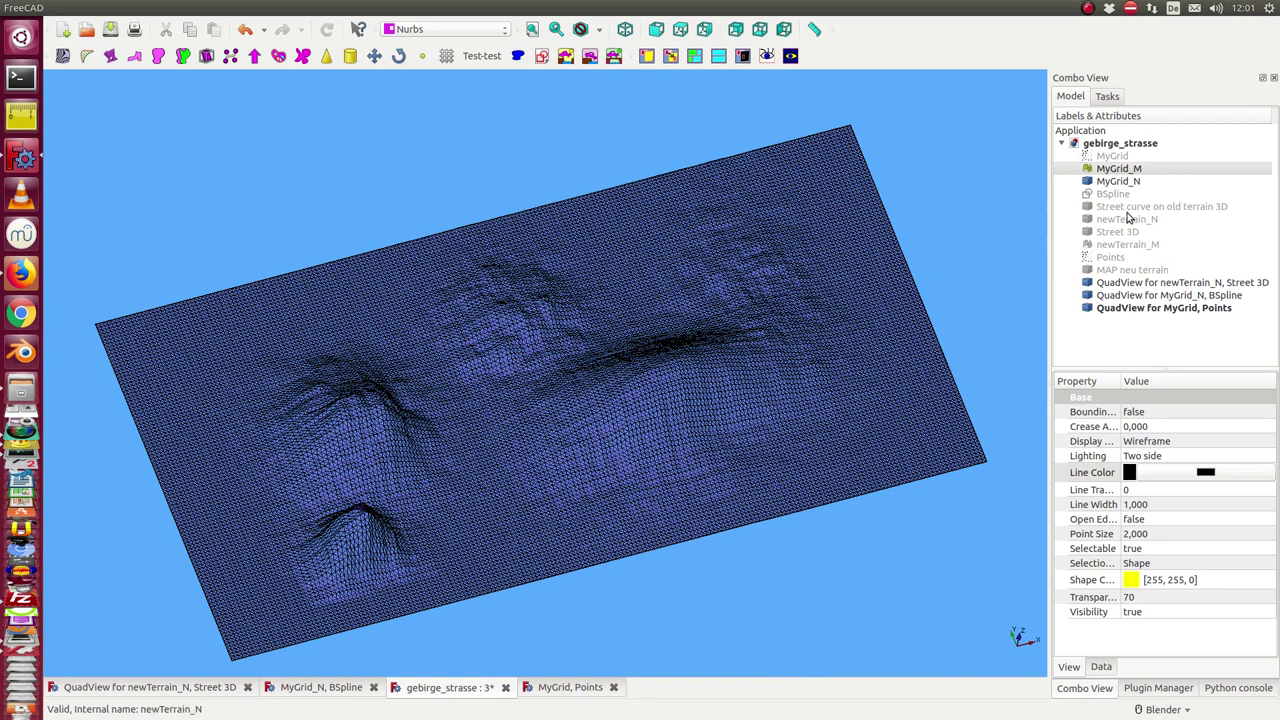
Step: Show the newTerrain_M mesh with its winding street band and zoom toward a top-down view
{"action": "left_click", "coordinate": [1136, 245]}
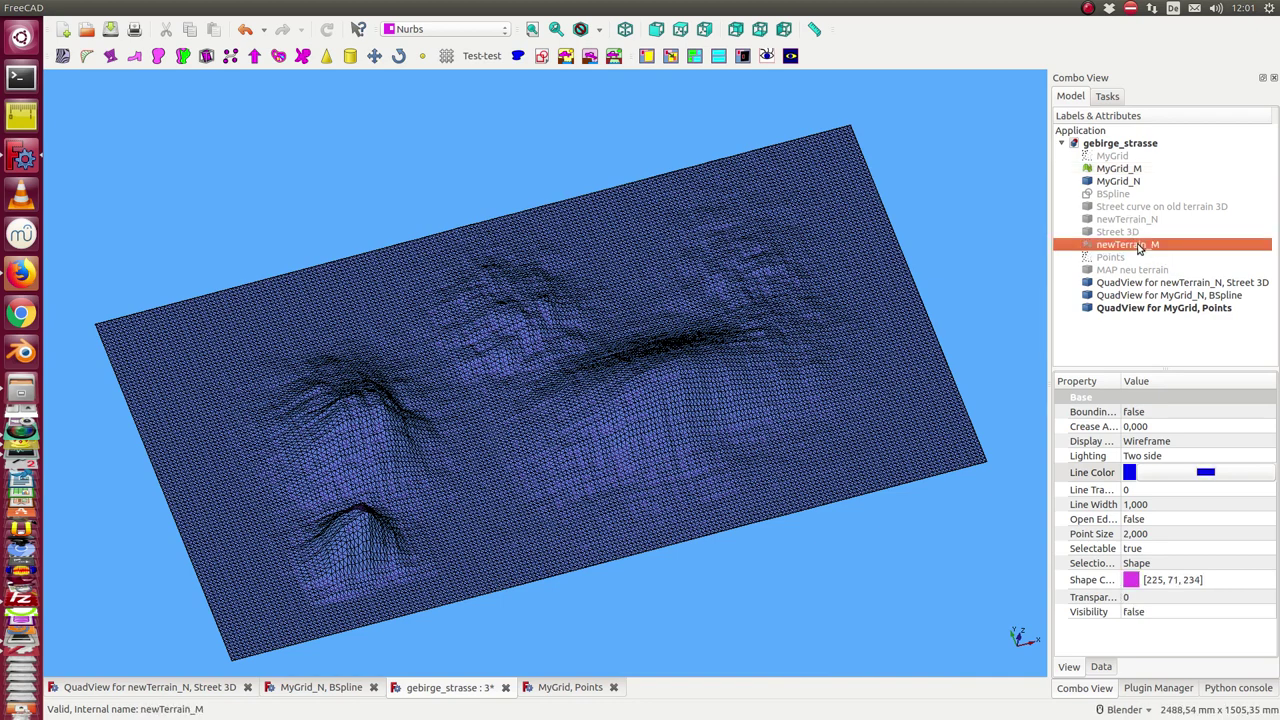
{"action": "key", "text": "space"}
{"action": "left_click_drag", "start_coordinate": [805, 555], "coordinate": [690, 525]}
{"action": "scroll", "coordinate": [690, 525], "scroll_direction": "up", "scroll_amount": 5}
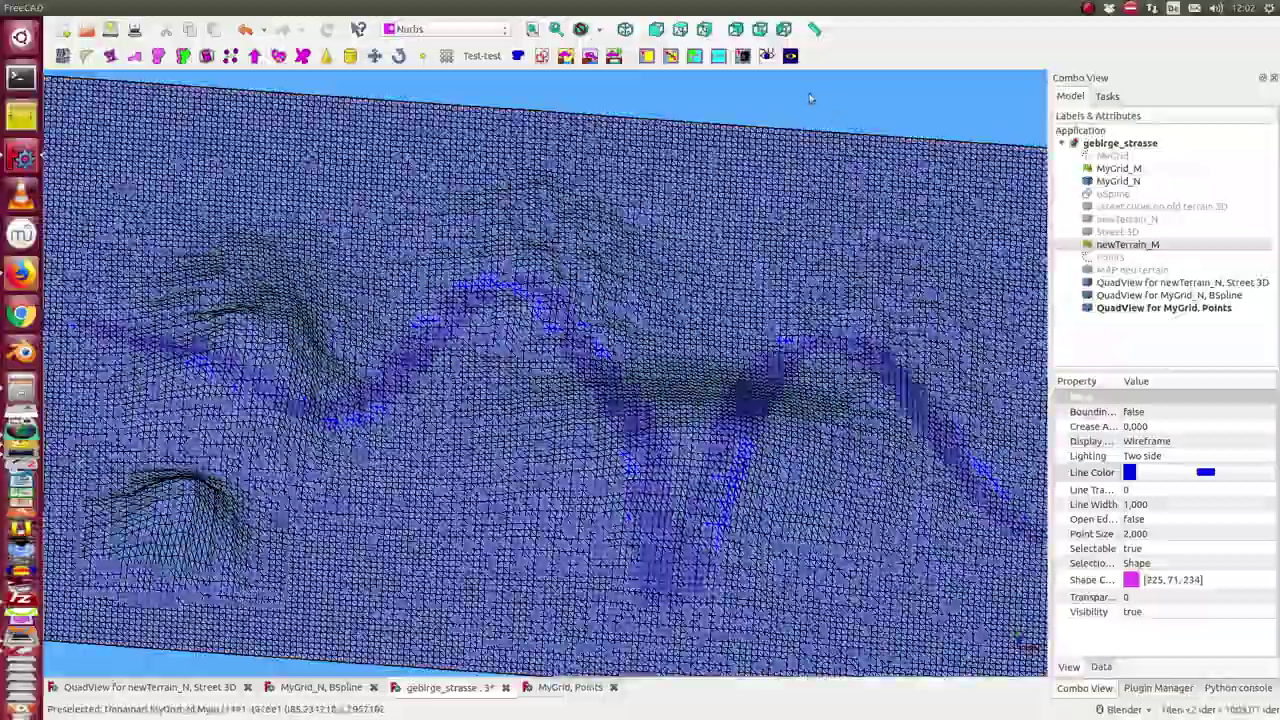
{"action": "mouse_move", "coordinate": [809, 100]}
{"action": "left_mouse_down"}
{"action": "mouse_move", "coordinate": [763, 121]}
{"action": "mouse_move", "coordinate": [792, 100]}
{"action": "mouse_move", "coordinate": [759, 174]}
{"action": "mouse_move", "coordinate": [805, 106]}
{"action": "left_mouse_up"}
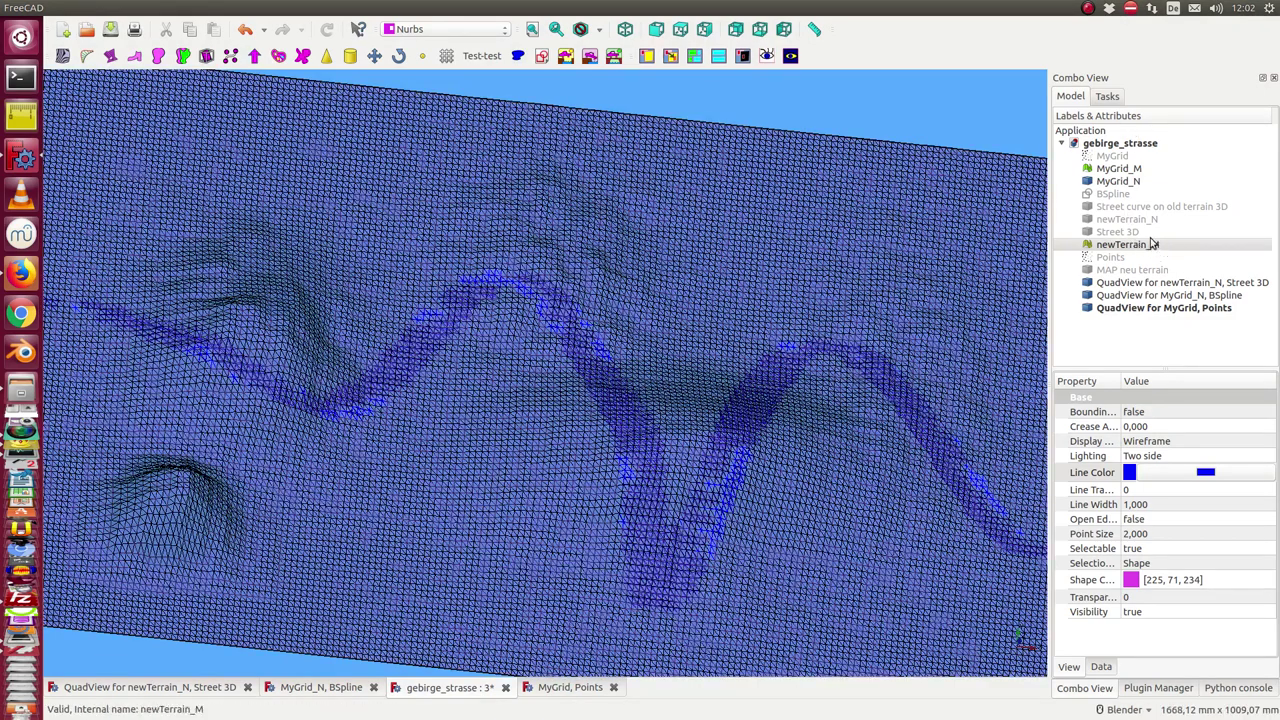
{"action": "left_click", "coordinate": [1123, 219]}
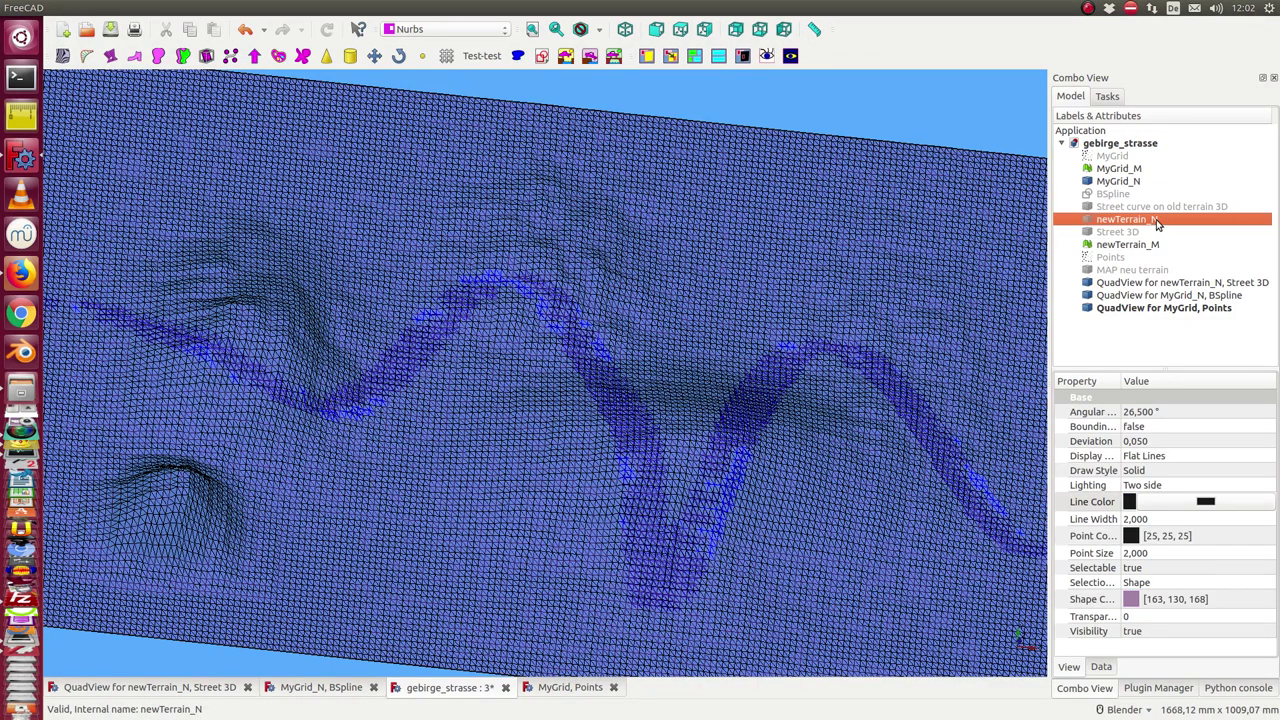
Step: Hide the MyGrid_M and newTerrain_M wireframe meshes and rotate to a flatter overview
{"action": "key", "text": "space"}
{"action": "left_click", "coordinate": [1118, 169]}
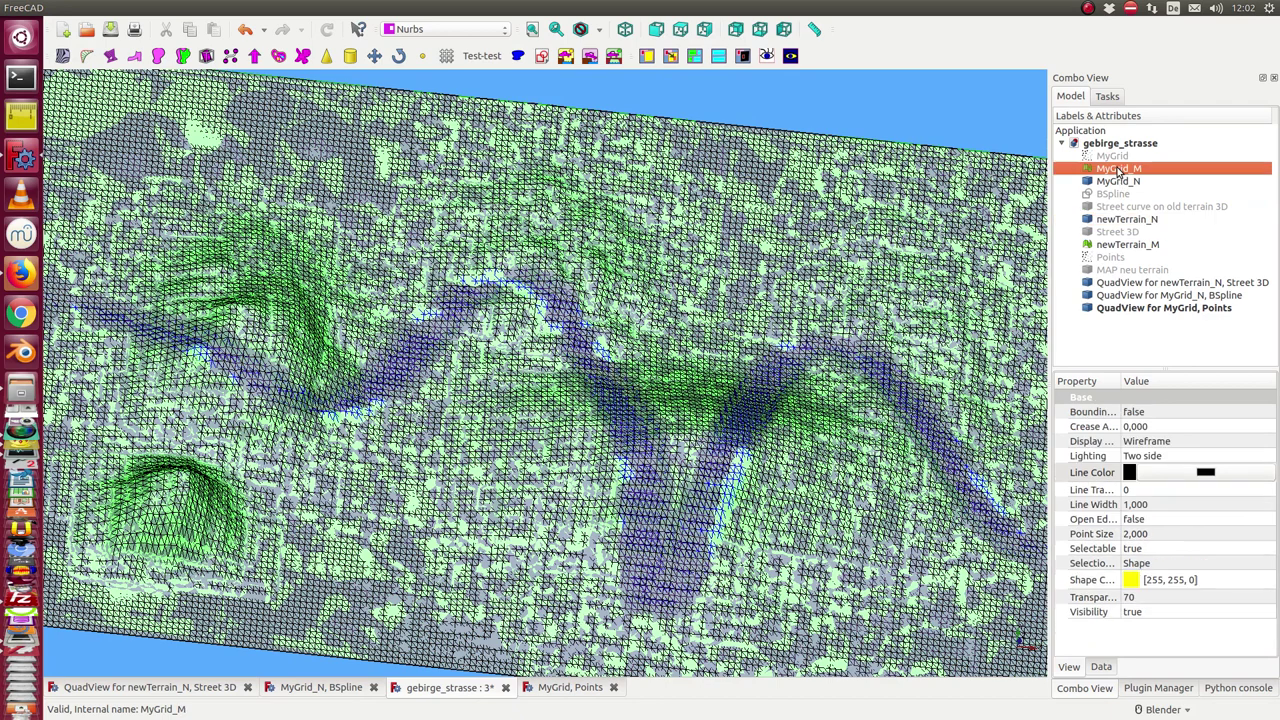
{"action": "key", "text": "space"}
{"action": "left_click", "coordinate": [1128, 245]}
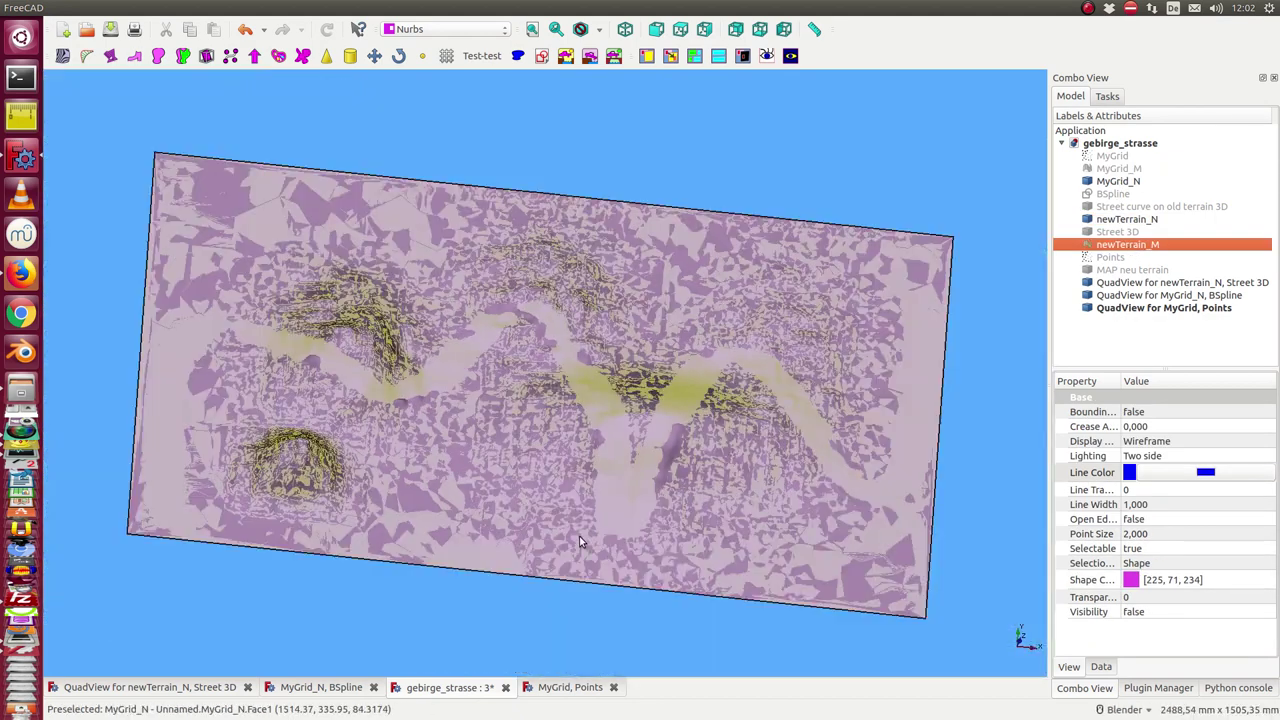
{"action": "left_click_drag", "start_coordinate": [579, 536], "coordinate": [586, 614]}
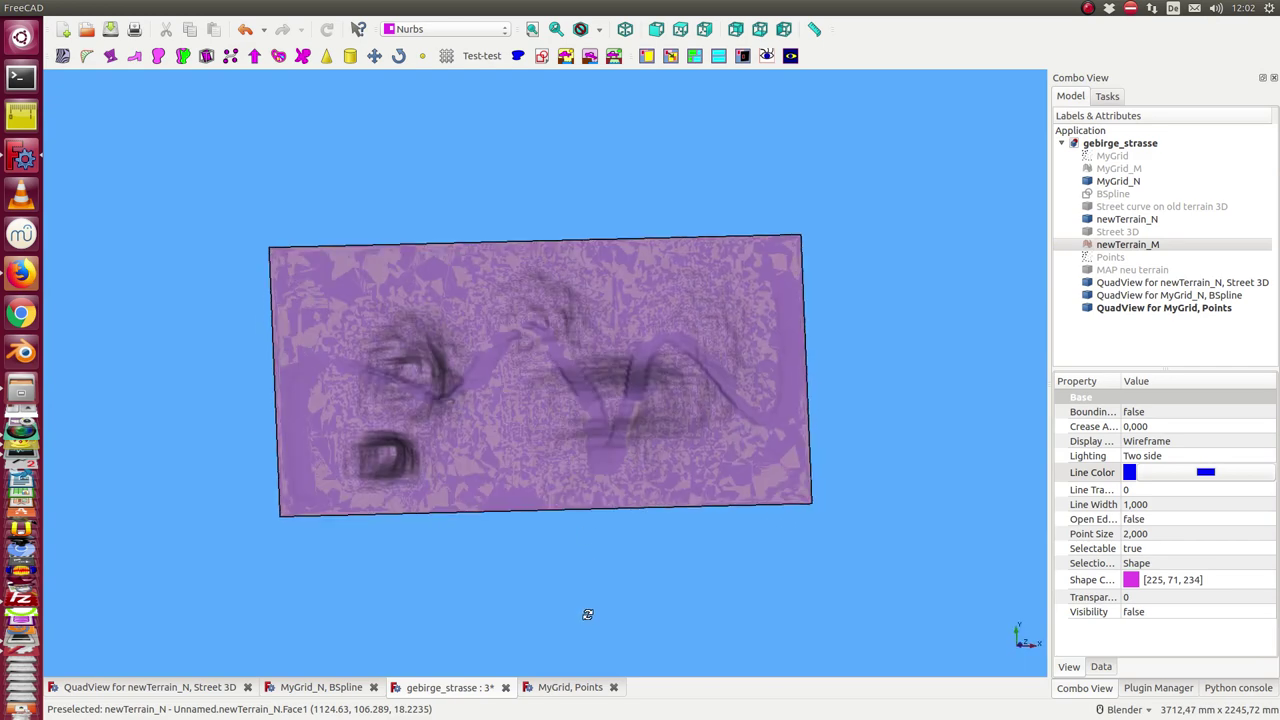
Step: Show the MyGrid_N and newTerrain_N surfaces together as green and grey terrain
{"action": "left_click", "coordinate": [1114, 181]}
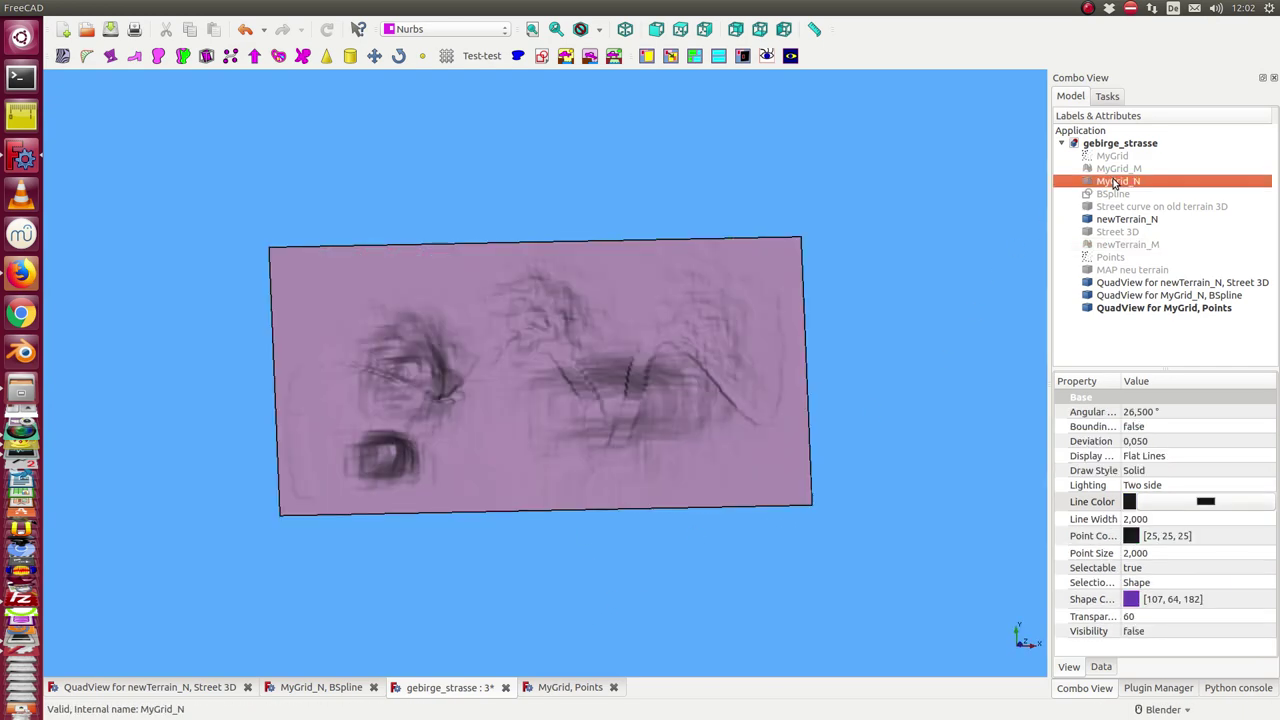
{"action": "key", "text": "space"}
{"action": "left_click", "coordinate": [1126, 220]}
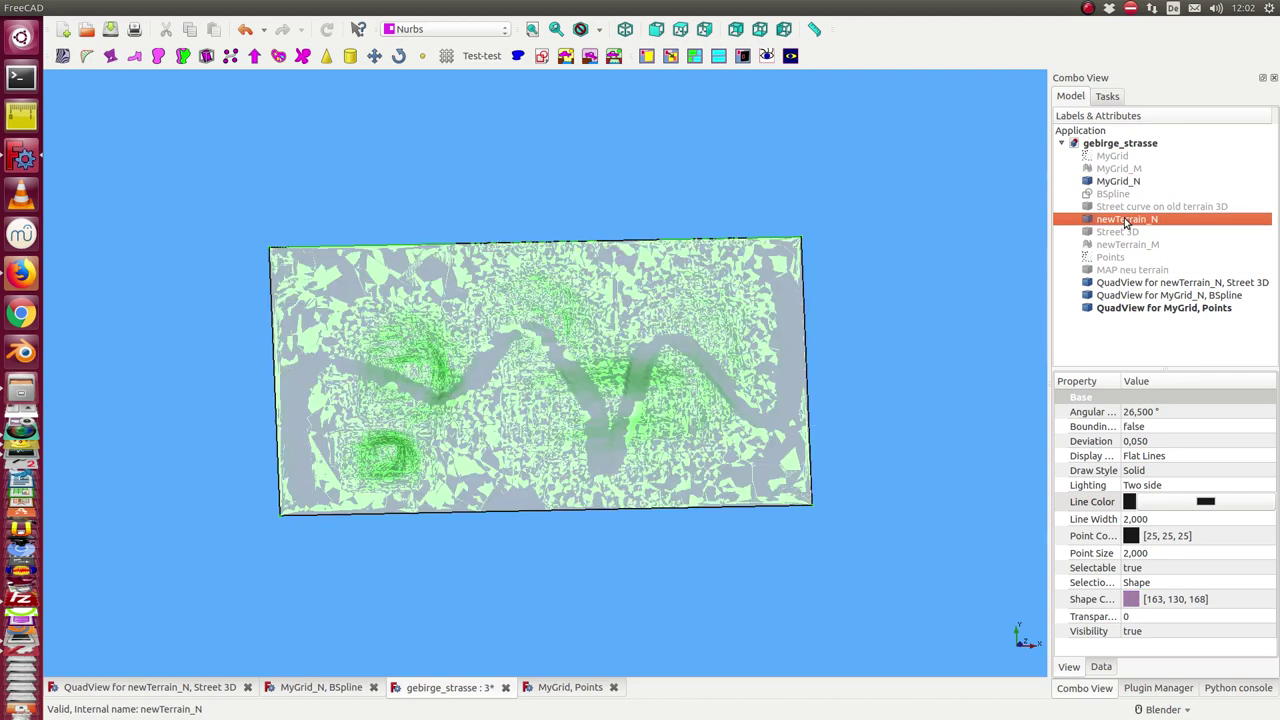
{"action": "key", "text": "space"}
{"action": "key", "text": "space"}
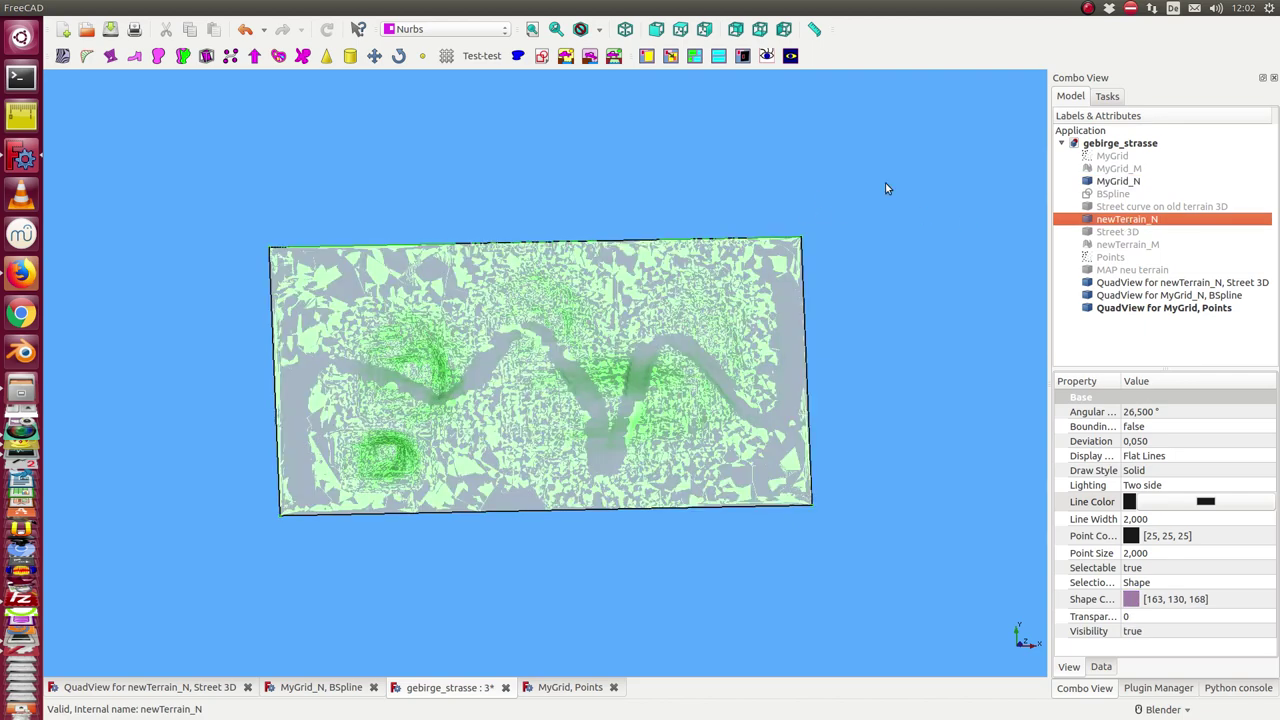